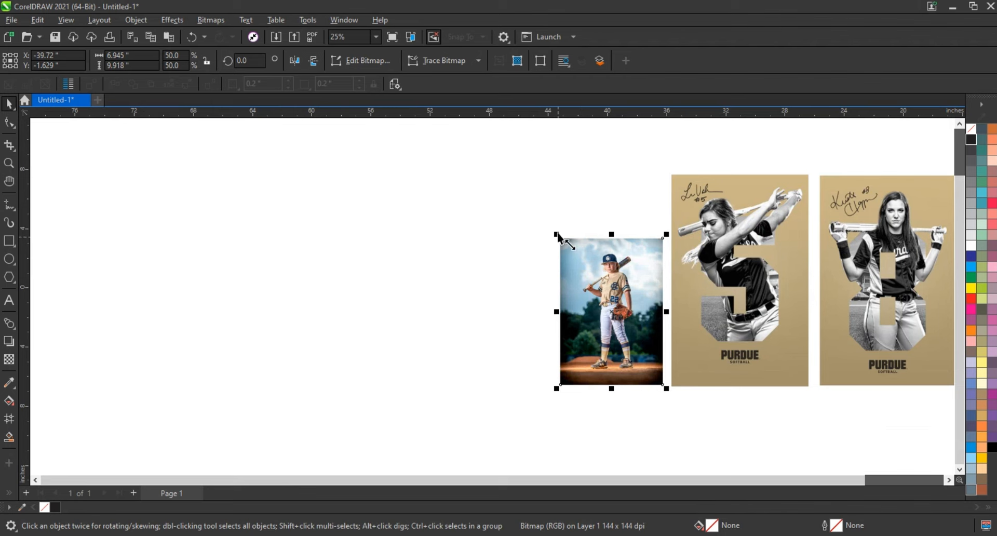
Step: Enlarge the baseball player photo to about 9.9 by 14.2 inches and place it beside the sample posters
drag(556, 234, 497, 176)
drag(546, 276, 528, 279)
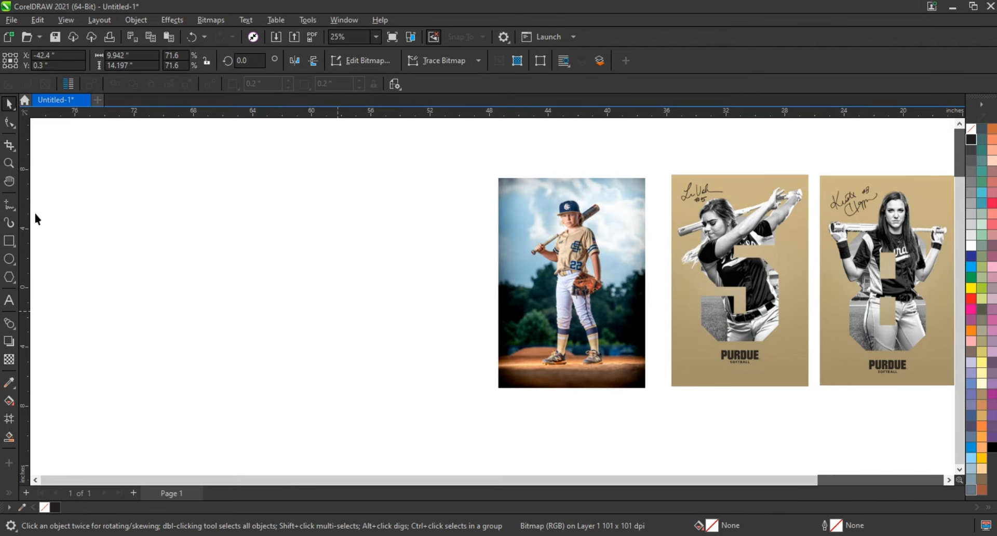
Step: Add the text 8 in the Jersey M54 font over the player and enlarge it to about 4.5 by 8 inches
click(9, 163)
drag(447, 181, 903, 357)
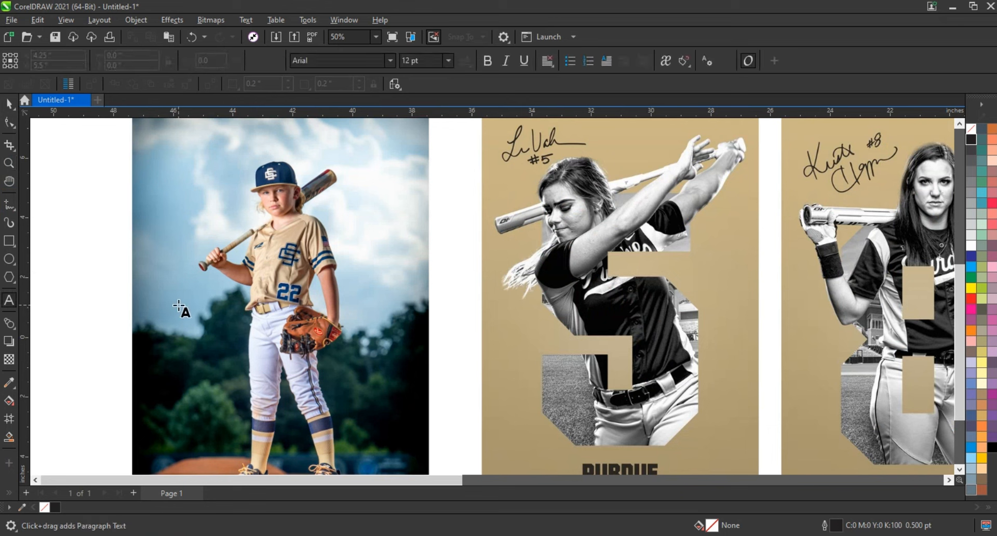
key(ctrl+space)
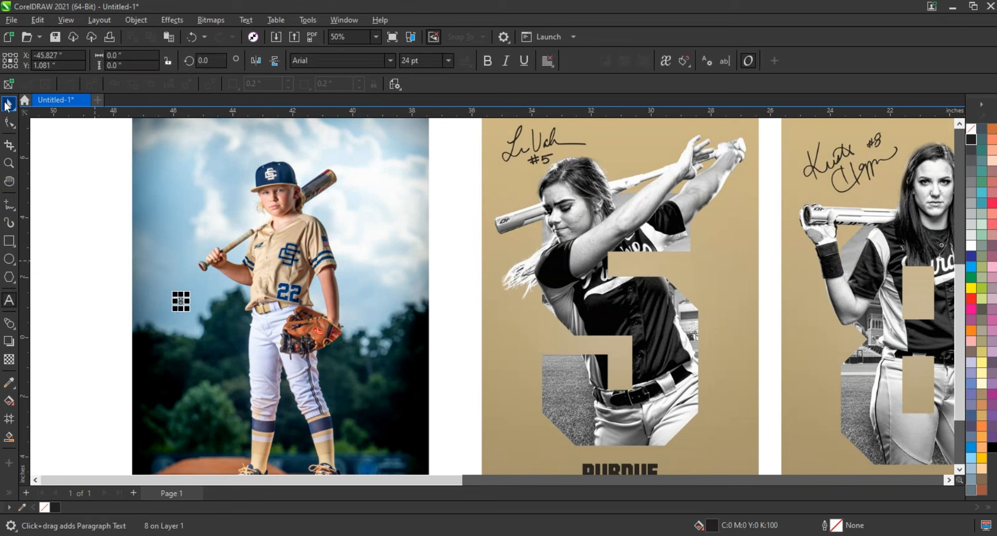
click(390, 61)
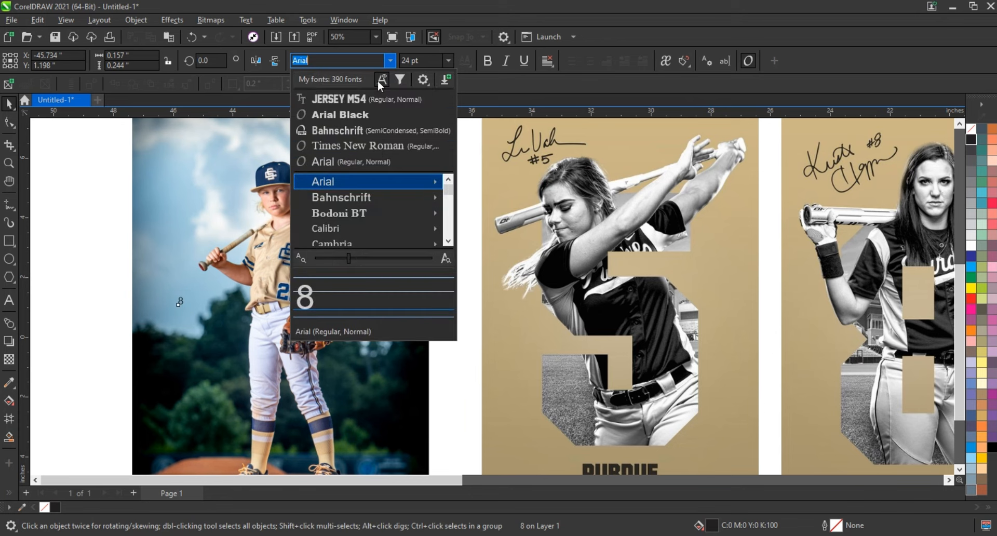
click(354, 96)
drag(187, 312, 251, 424)
drag(217, 316, 310, 311)
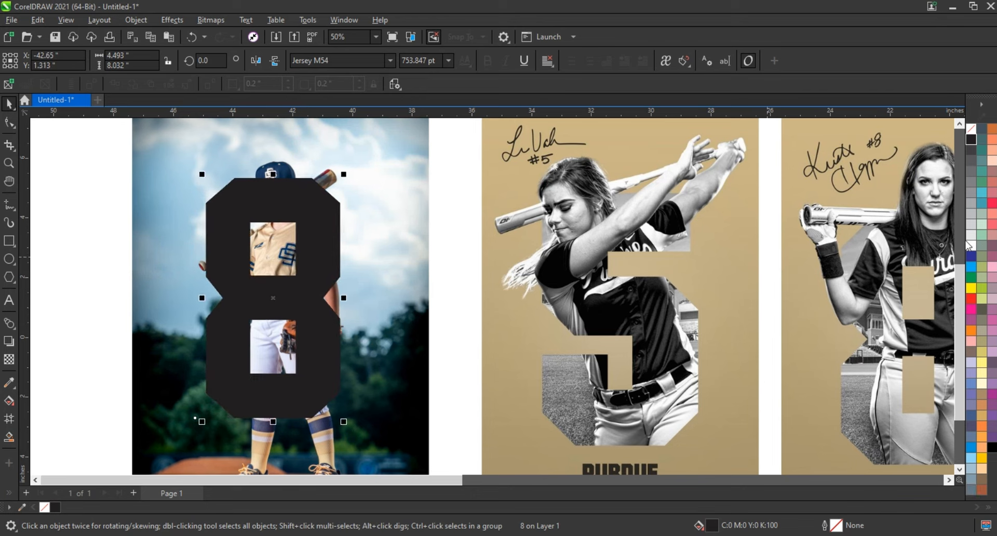
Step: Remove the fill from the number 8 and give it a white outline
click(971, 130)
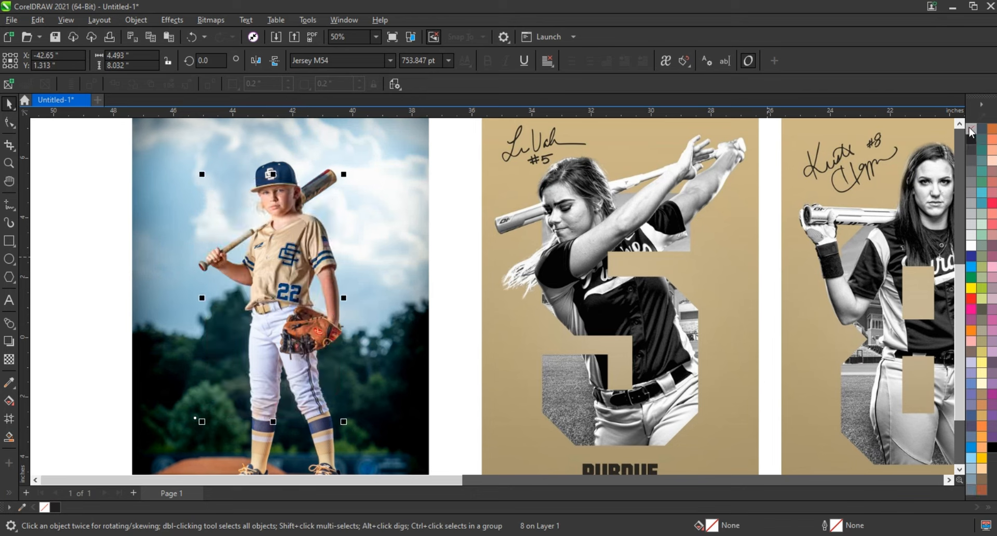
right_click(982, 249)
click(940, 253)
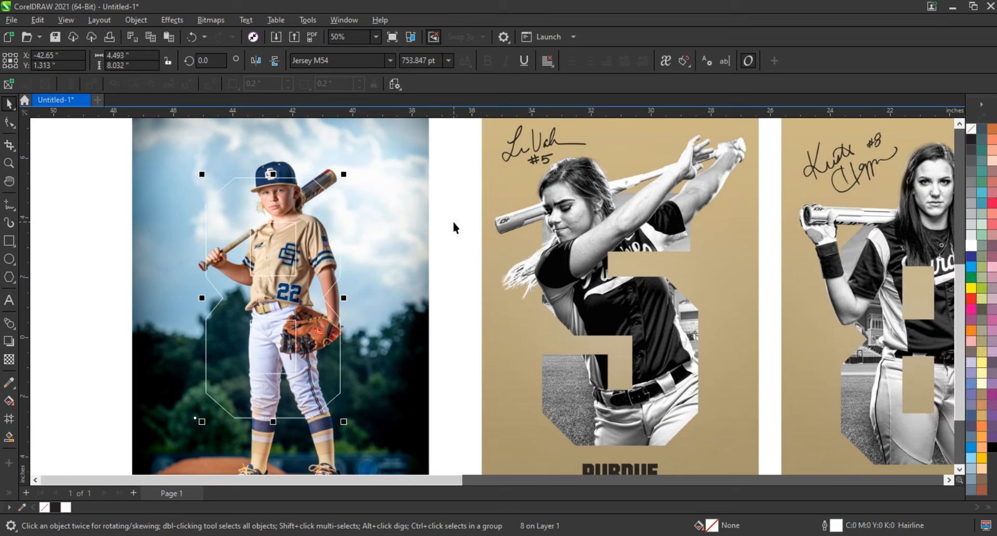
Step: Convert the number 8 to curves and give it a 2.0 pt black outline
key(ctrl+q)
click(410, 60)
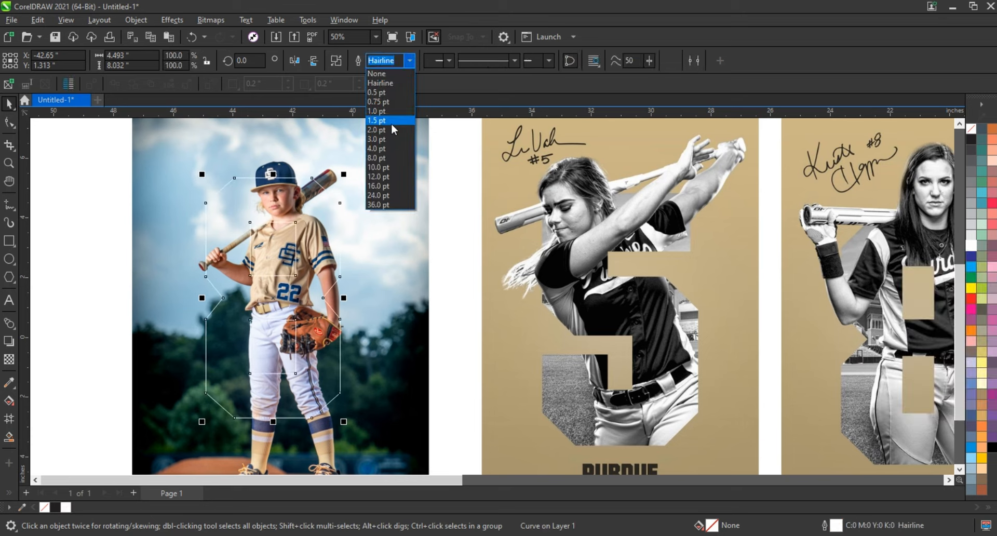
click(391, 133)
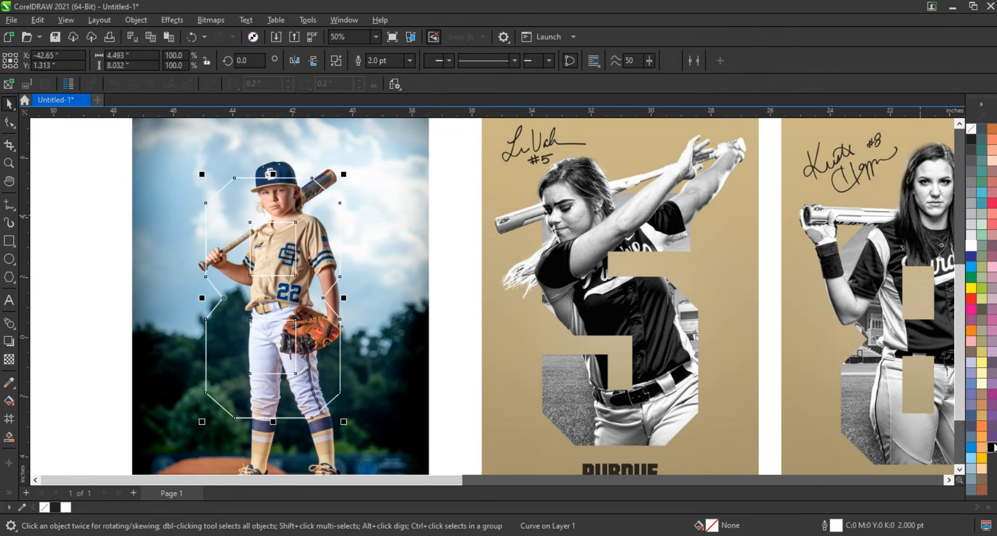
right_click(991, 447)
click(916, 274)
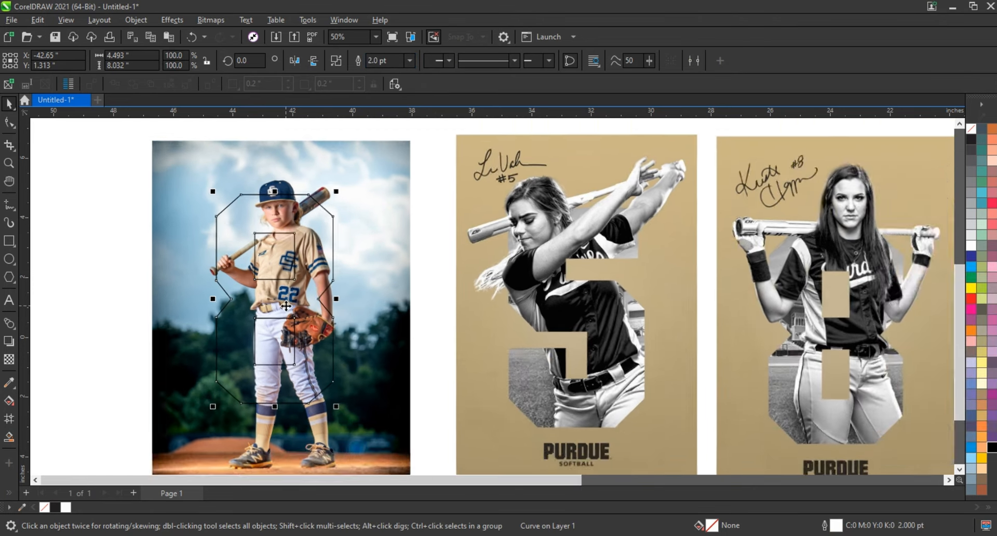
Step: Scale the outlined 8 up to about 4.6 by 8.3 inches
scroll(286, 306, down, 2)
drag(330, 205, 333, 200)
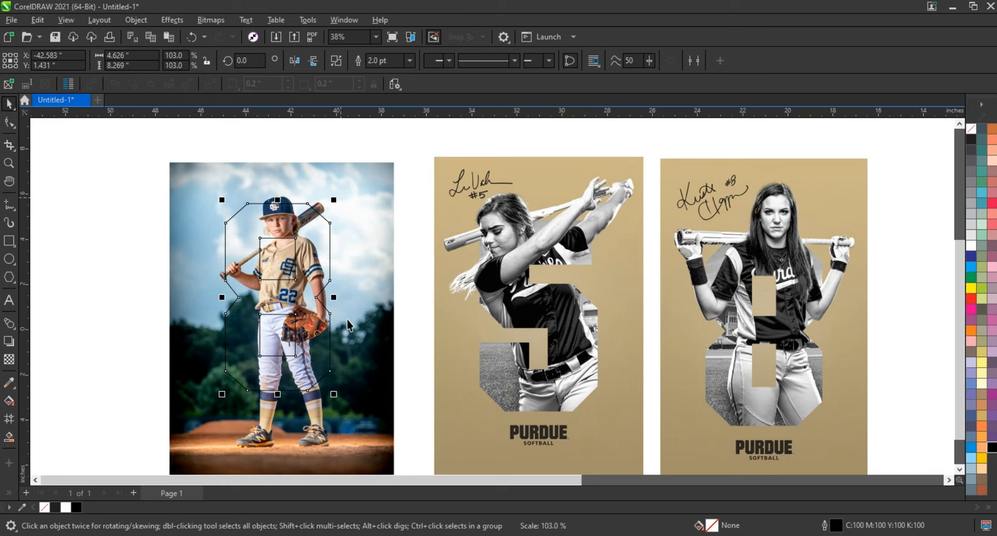
Step: Enlarge the player photo to about 13.3 by 19 inches and position it so the player's torso sits behind the outlined 8
click(344, 412)
drag(396, 165, 388, 213)
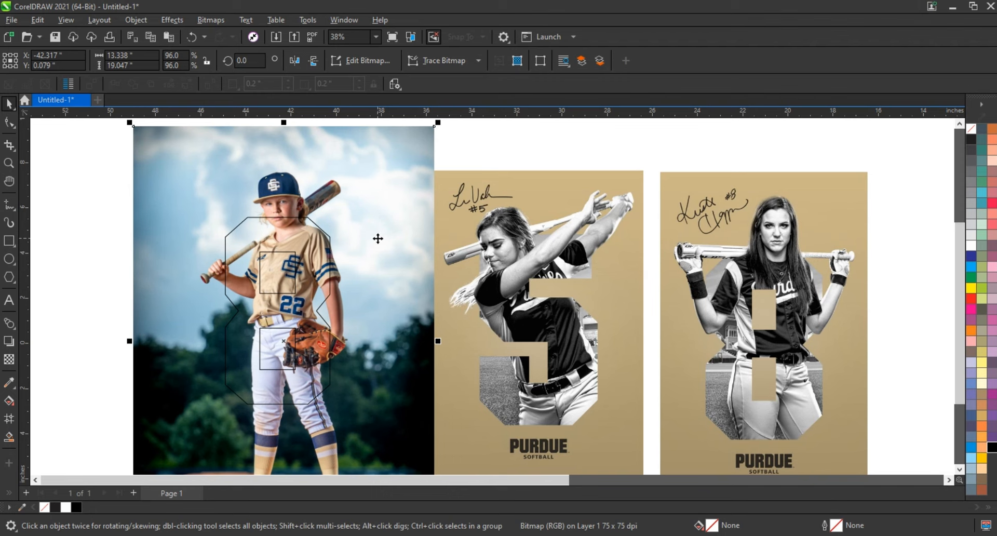
drag(377, 239, 371, 237)
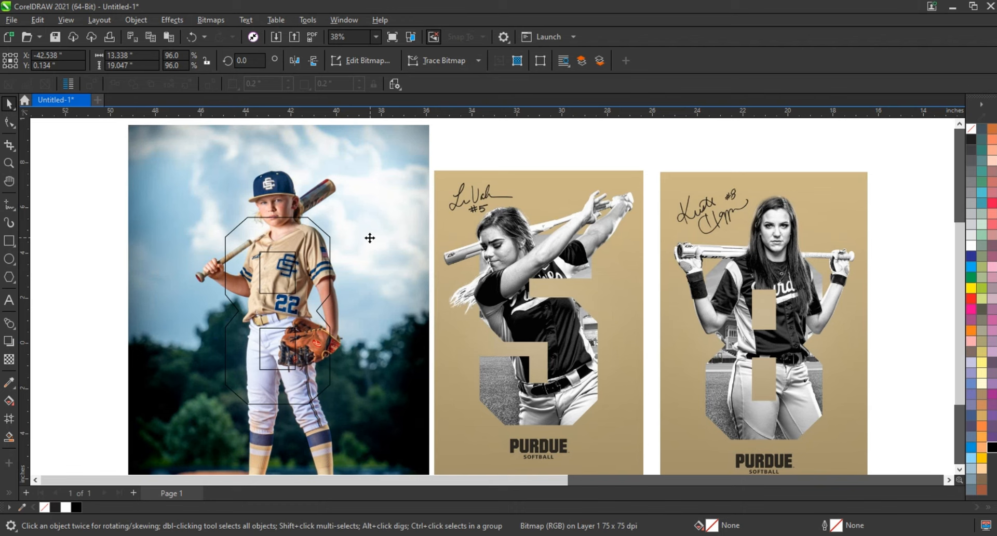
drag(370, 238, 369, 238)
click(115, 236)
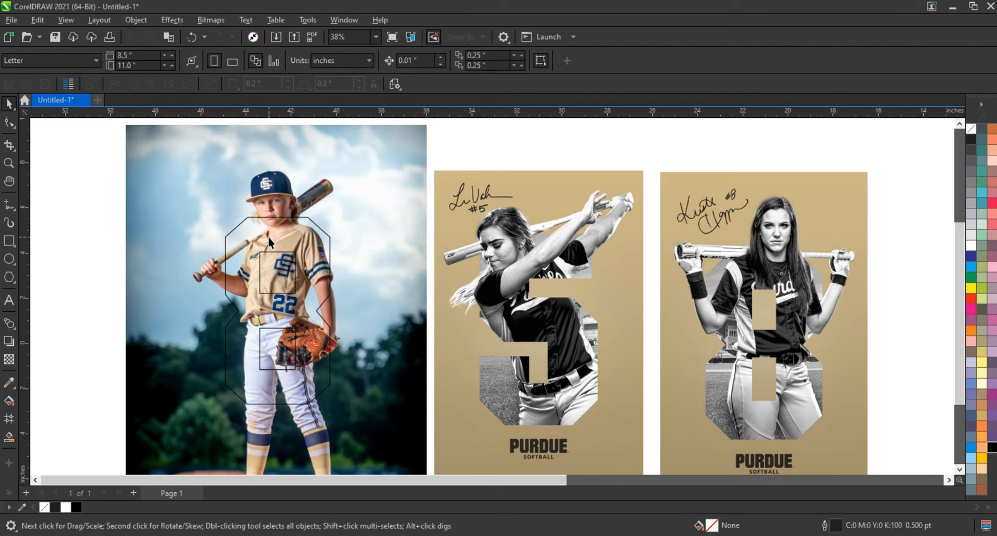
click(268, 235)
click(64, 261)
Step: Trace with the Freehand tool from the back of the cap around the bat barrel and down to the hair behind the neck
key(z)
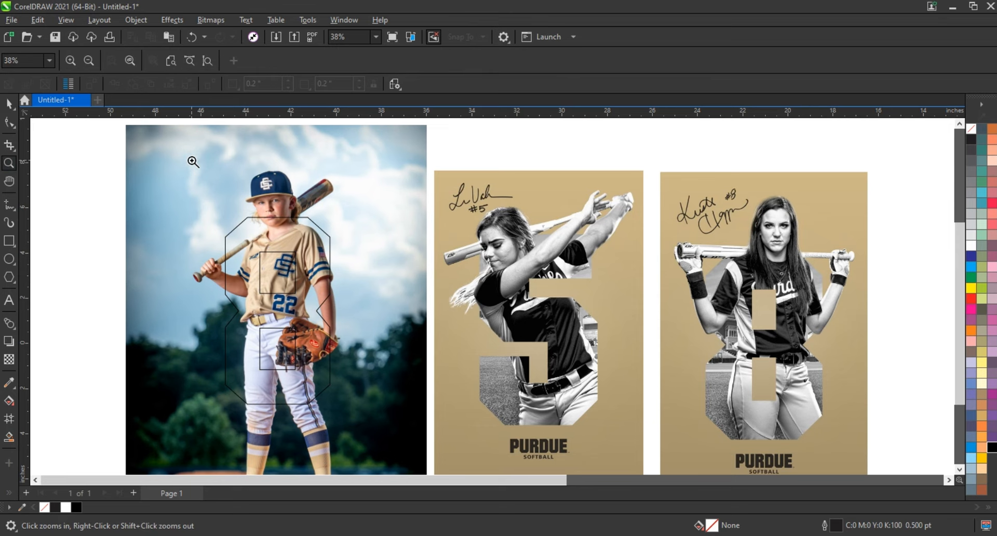
drag(191, 160, 381, 325)
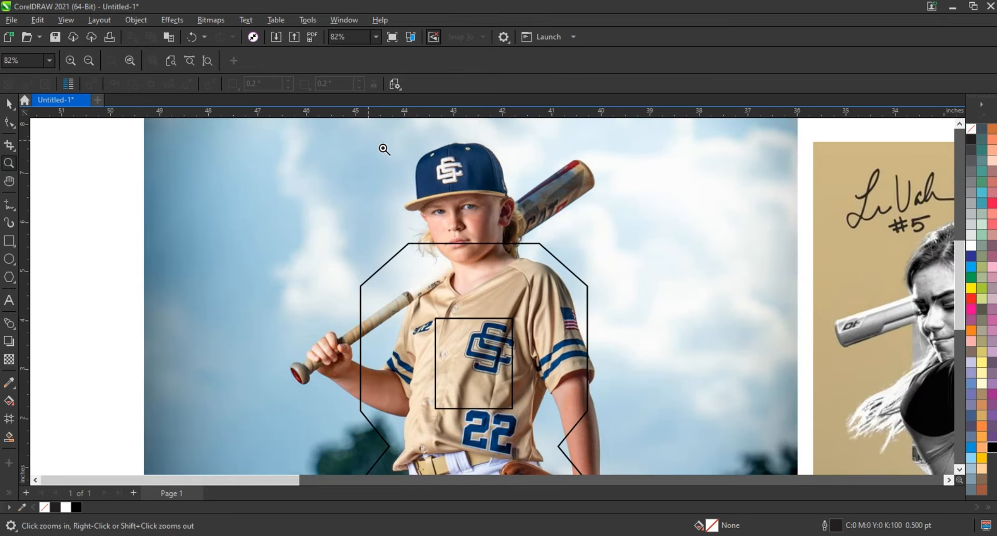
drag(661, 277, 678, 292)
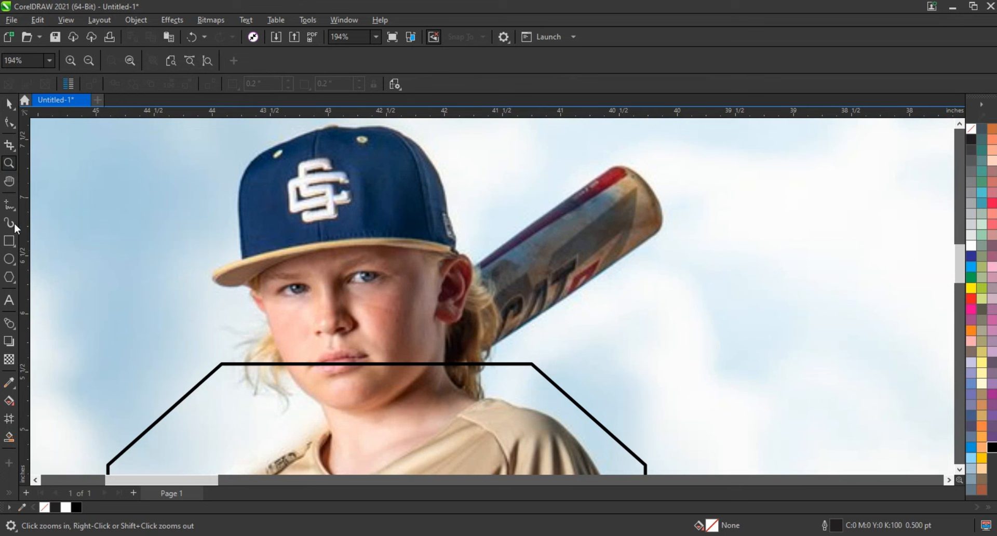
click(9, 205)
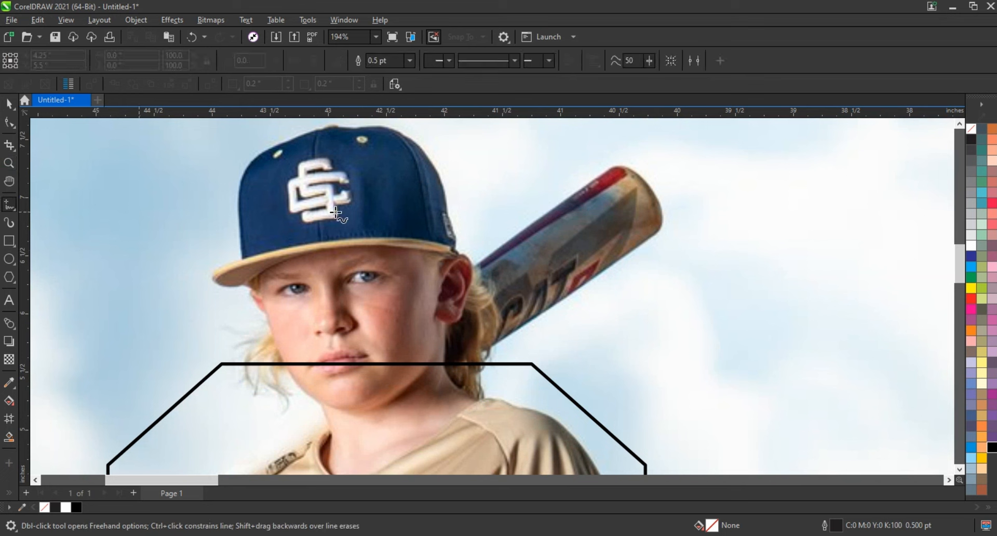
click(455, 248)
double_click(471, 264)
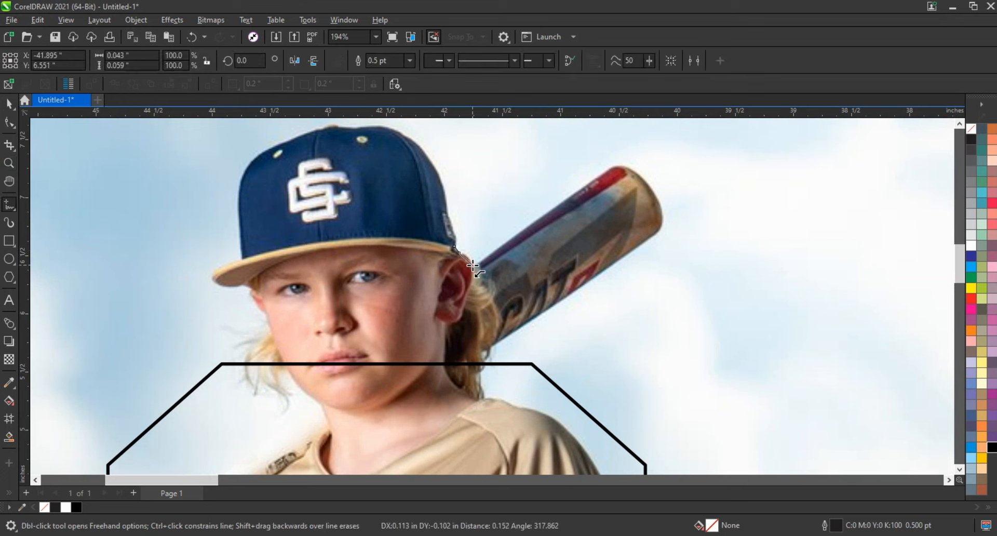
double_click(613, 169)
double_click(654, 234)
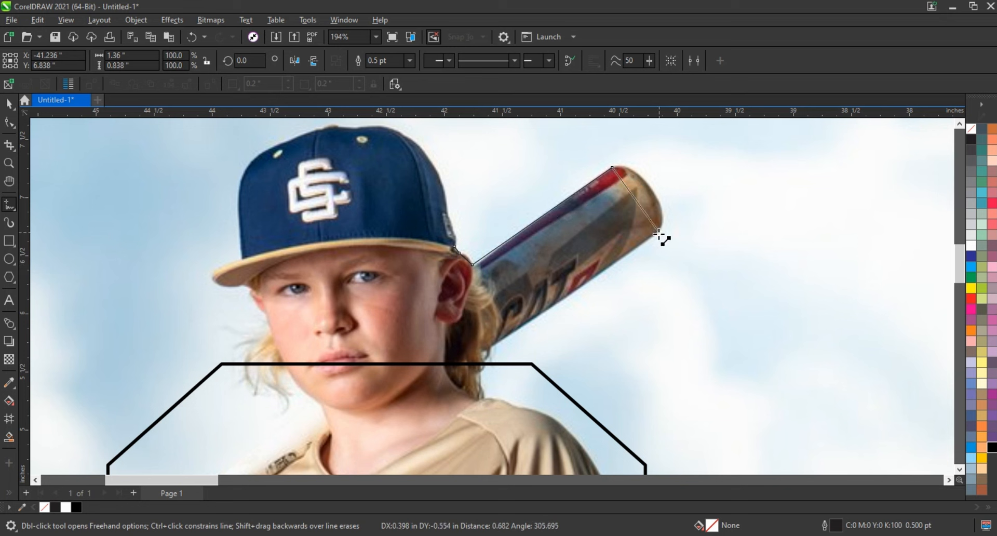
click(481, 349)
click(477, 379)
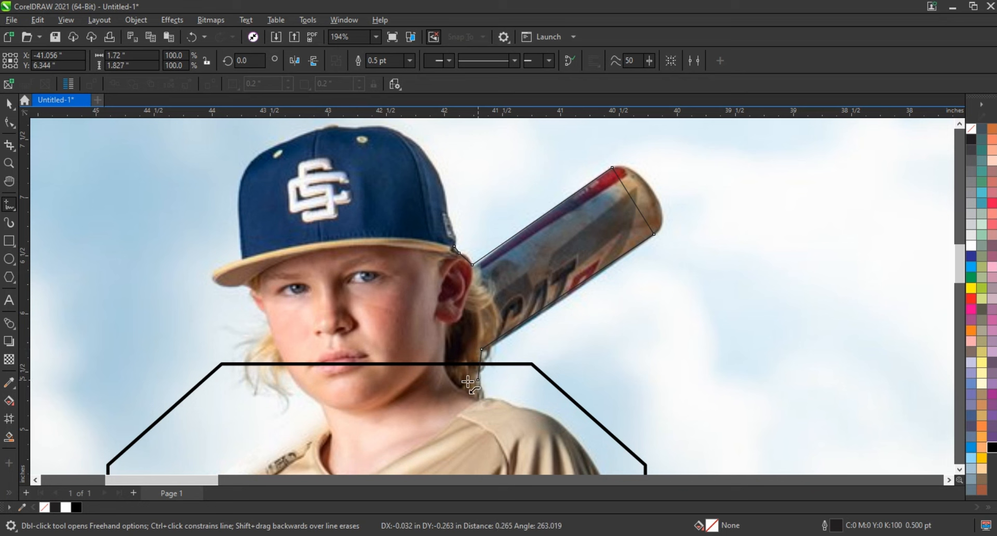
Step: Continue the traced outline across the chin, around the loose hair and up the face to the cap's brim
click(289, 375)
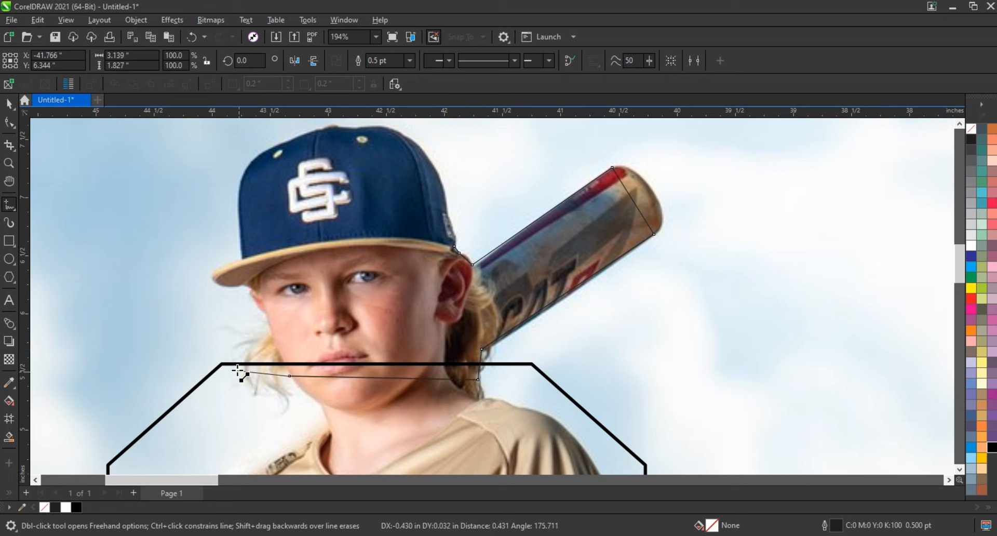
click(237, 368)
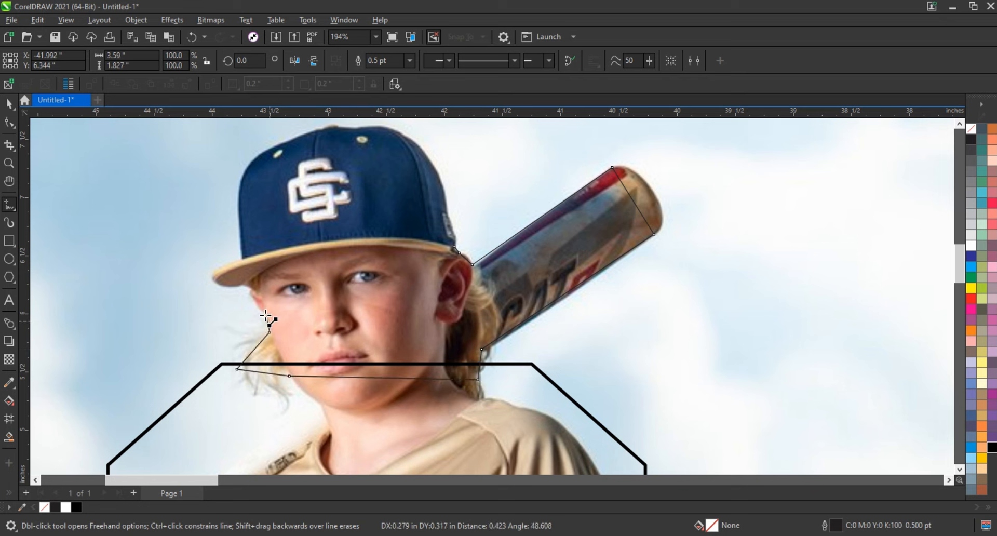
click(265, 314)
click(248, 288)
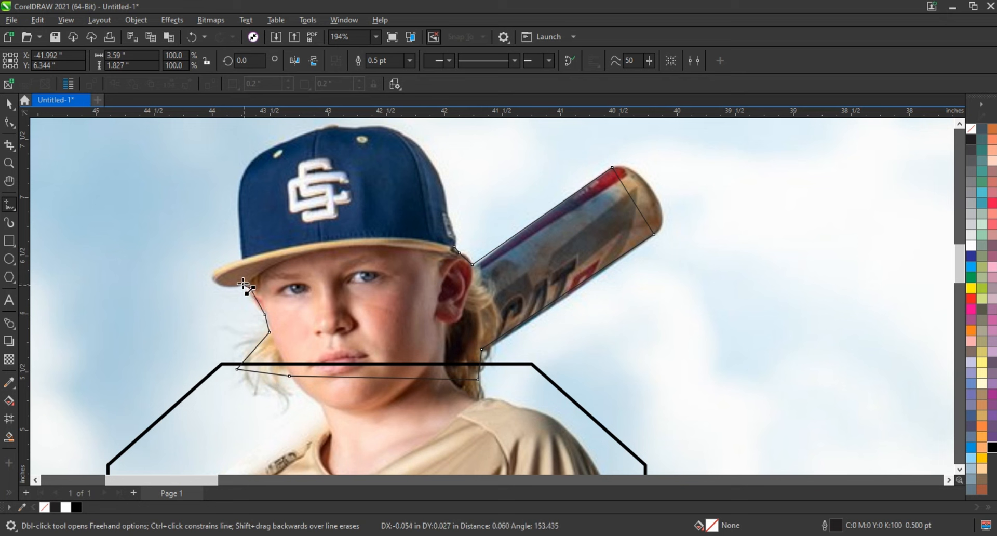
click(231, 265)
click(241, 261)
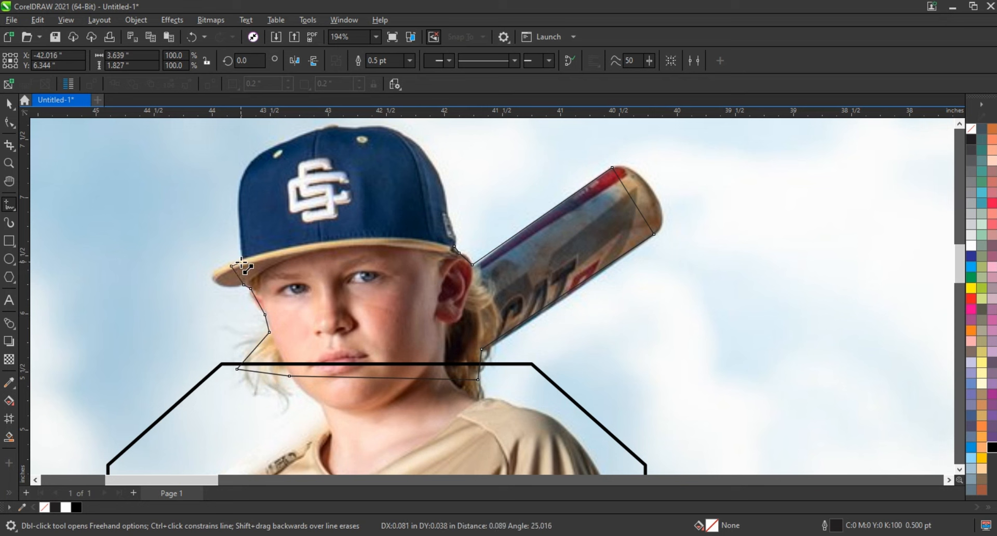
Step: Continue the outline over the cap's crown and close it at its starting point at the back of the cap
click(265, 152)
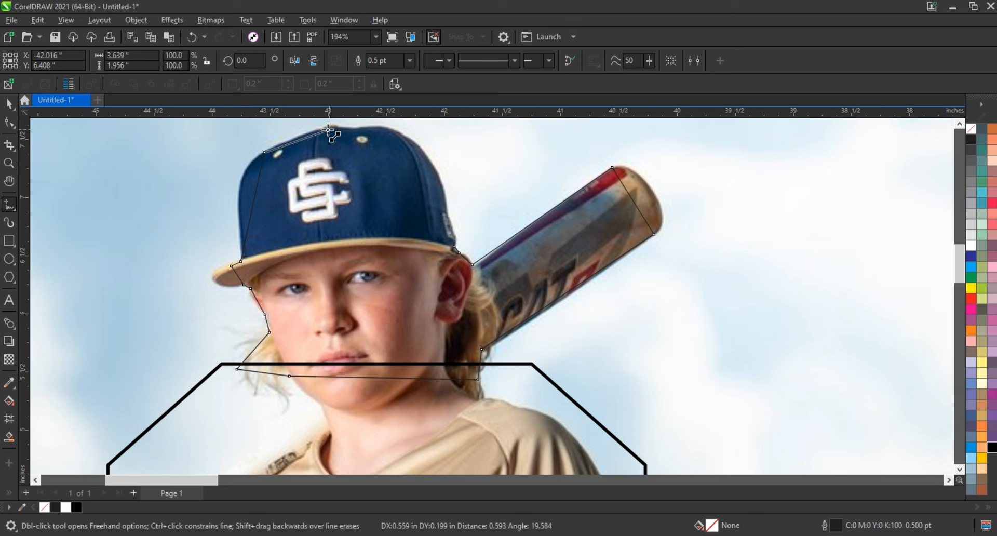
click(323, 127)
click(333, 127)
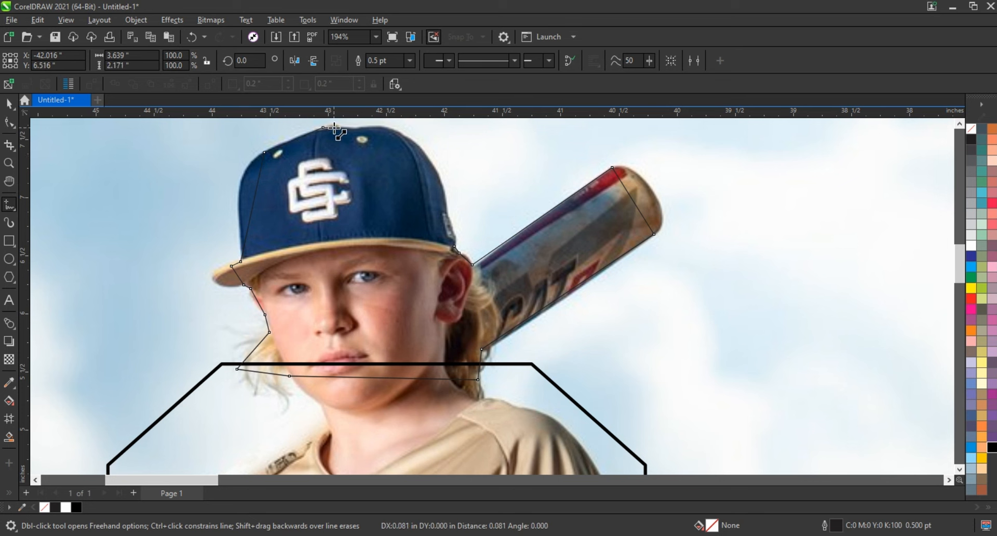
click(421, 153)
click(446, 208)
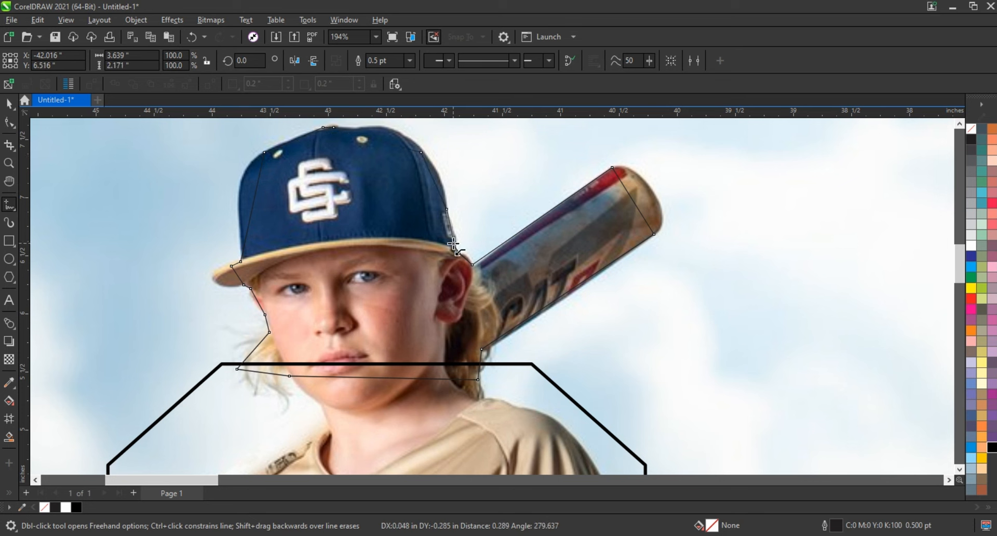
click(454, 245)
Step: Select all nodes of the traced head-and-bat outline with the Shape tool and convert its line segments to curves
scroll(526, 310, down, 1)
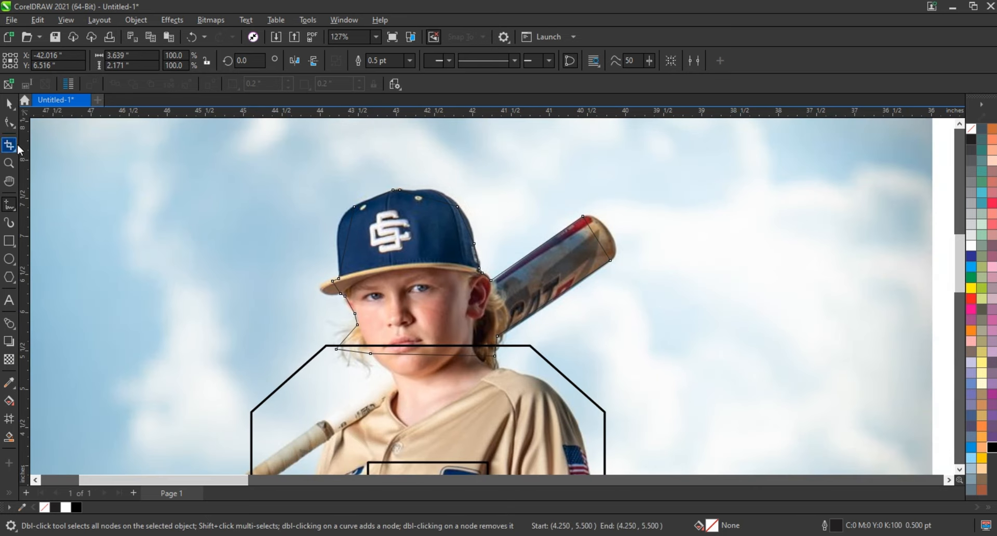
click(8, 123)
drag(231, 178, 693, 392)
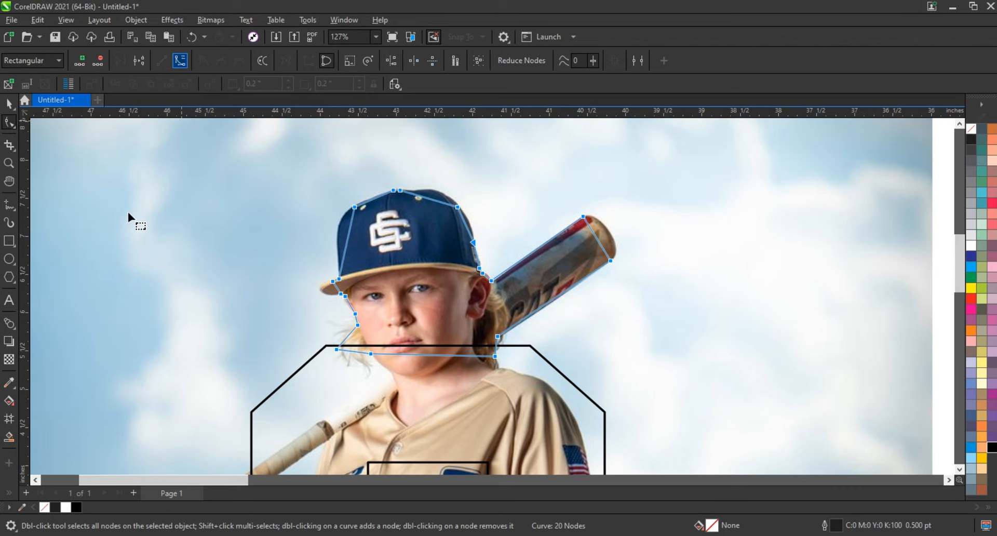
Step: Bend the traced outline's segments with the Shape tool to follow the cap's front side and the front of its crown
click(9, 163)
drag(218, 175, 655, 369)
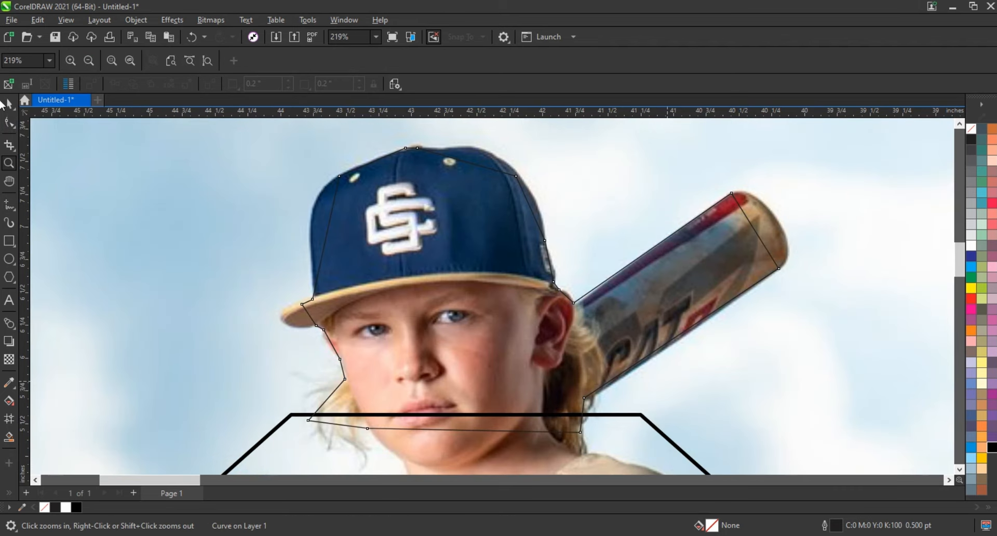
click(9, 123)
drag(331, 222, 302, 199)
drag(321, 259, 313, 246)
click(375, 159)
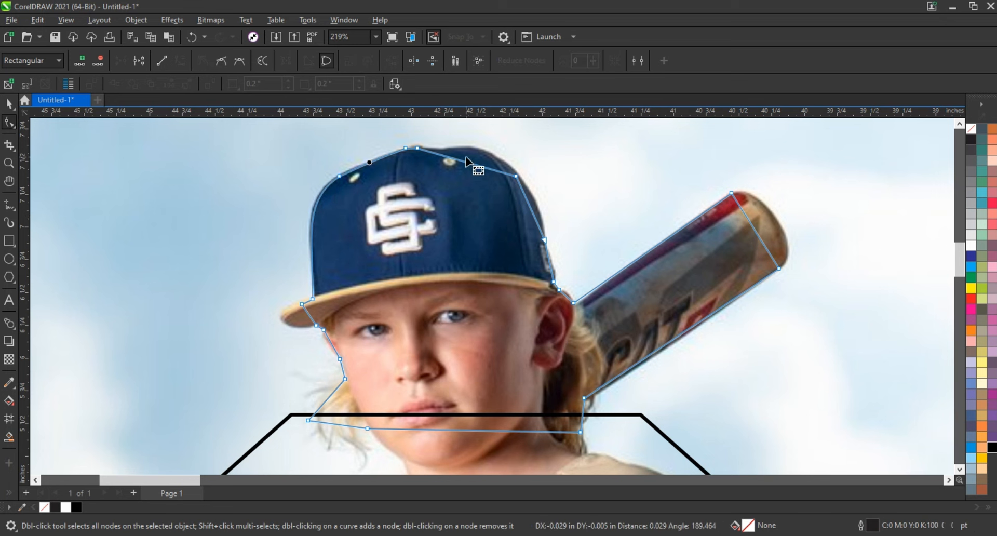
Step: Curve the outline over the rest of the cap's crown and down the back of the cap
drag(465, 161, 480, 152)
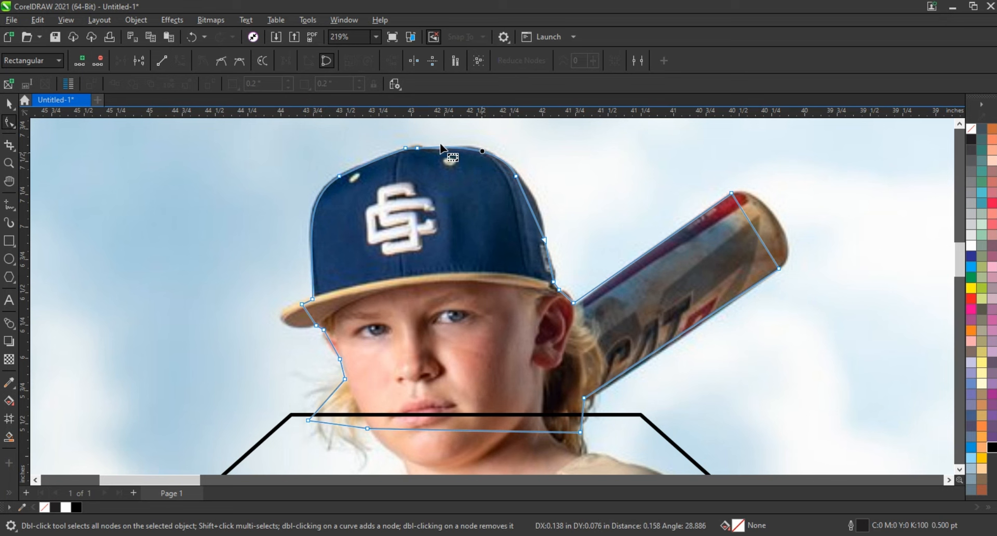
click(418, 148)
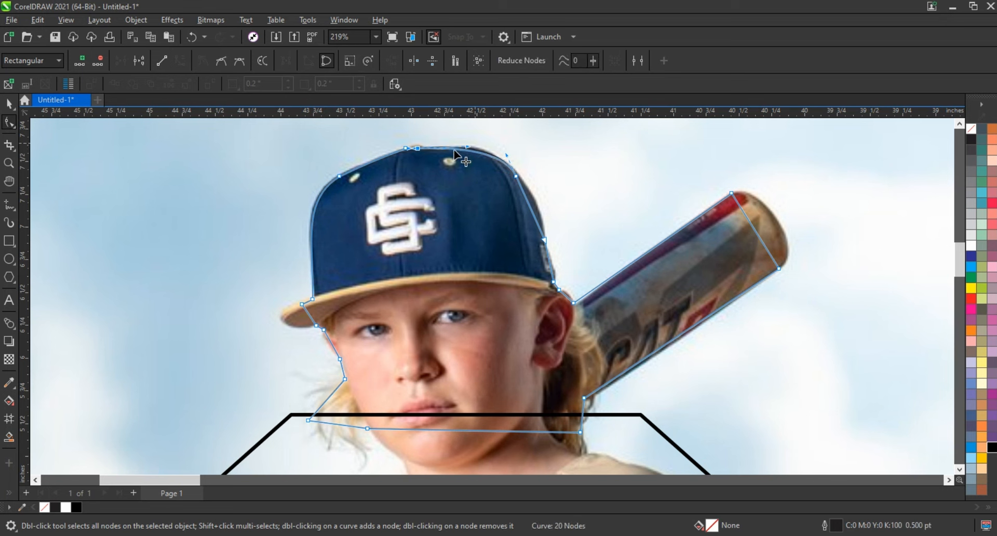
mouse_move(454, 150)
mouse_down()
mouse_move(444, 151)
mouse_move(498, 151)
mouse_up()
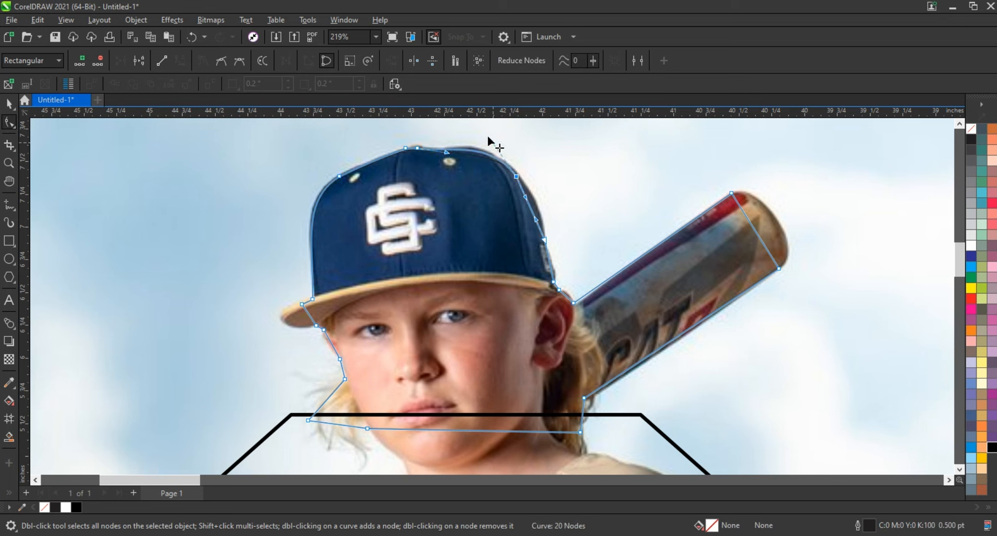
click(531, 210)
drag(532, 209, 536, 209)
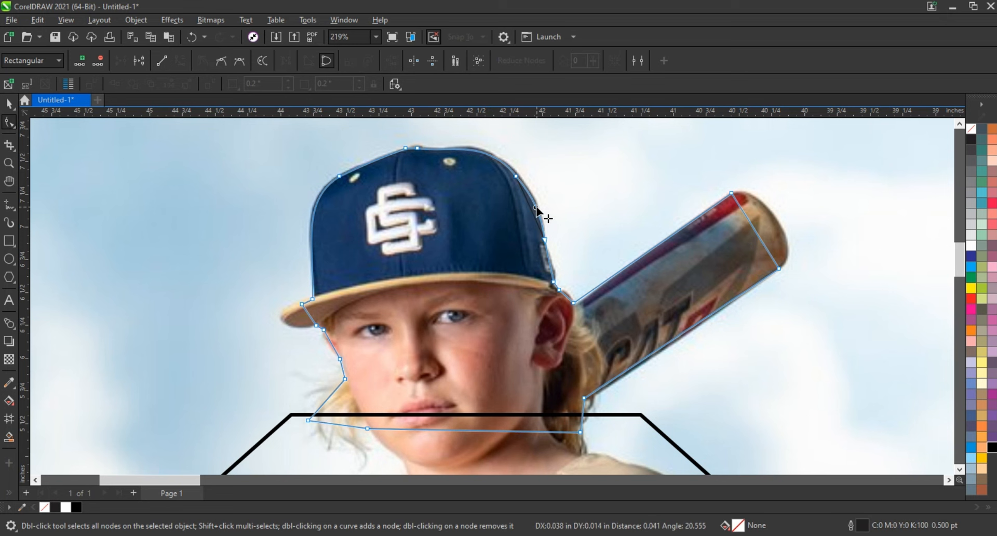
click(548, 262)
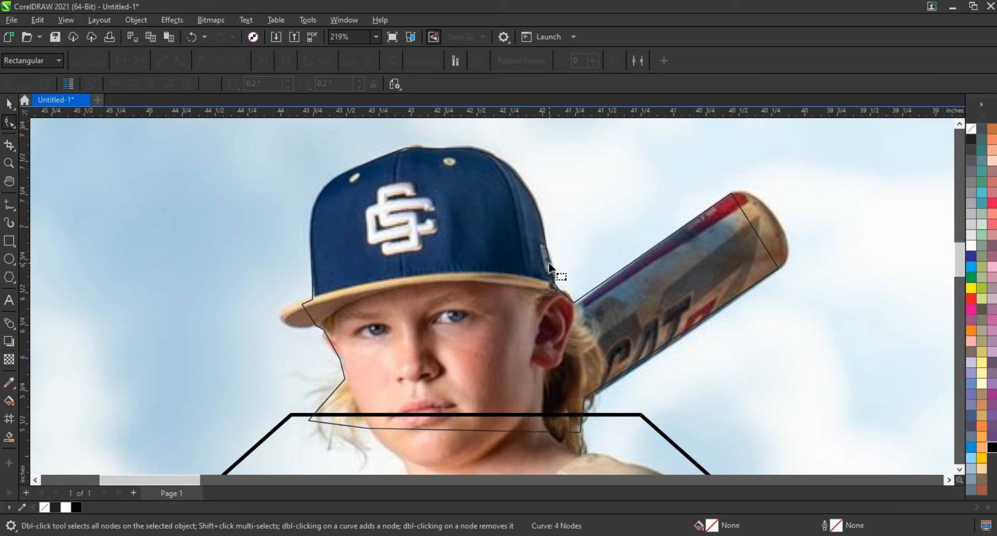
click(549, 263)
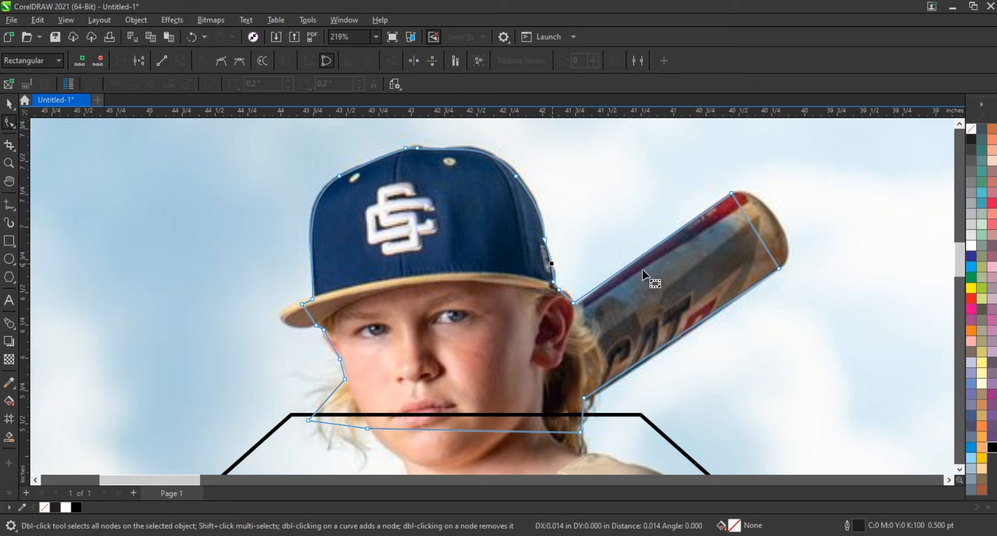
Step: Fit the outline where the cap meets the bat and round it around the end of the bat barrel
click(573, 301)
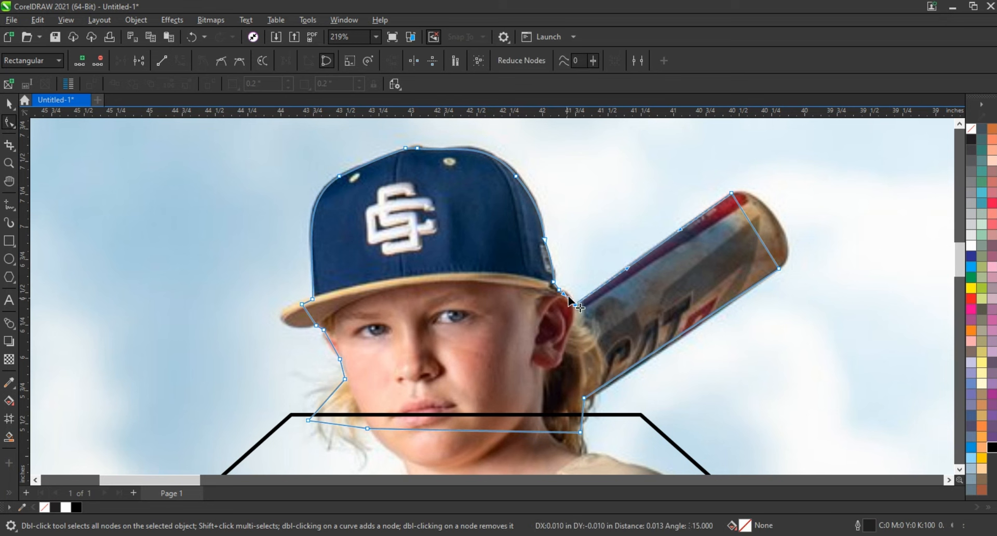
drag(568, 297, 565, 290)
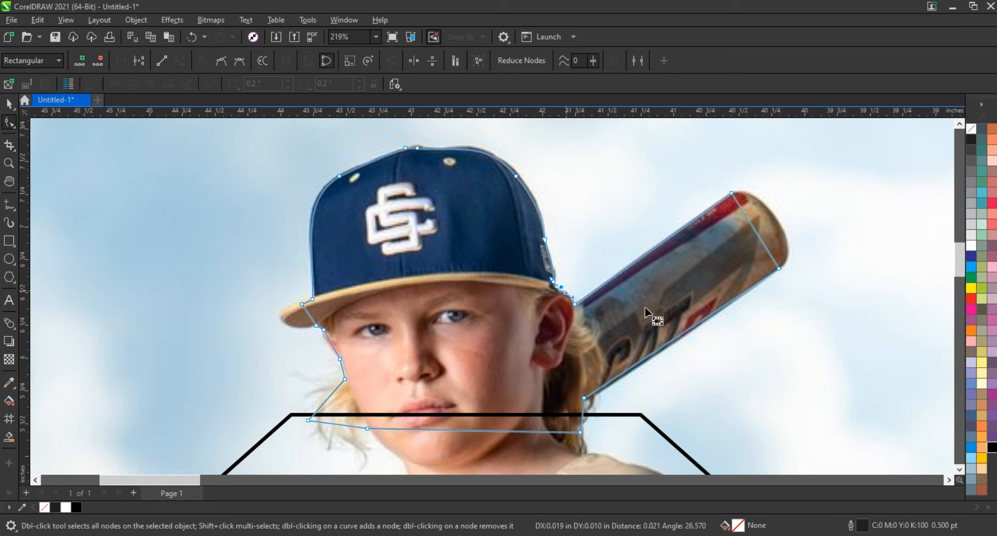
click(761, 230)
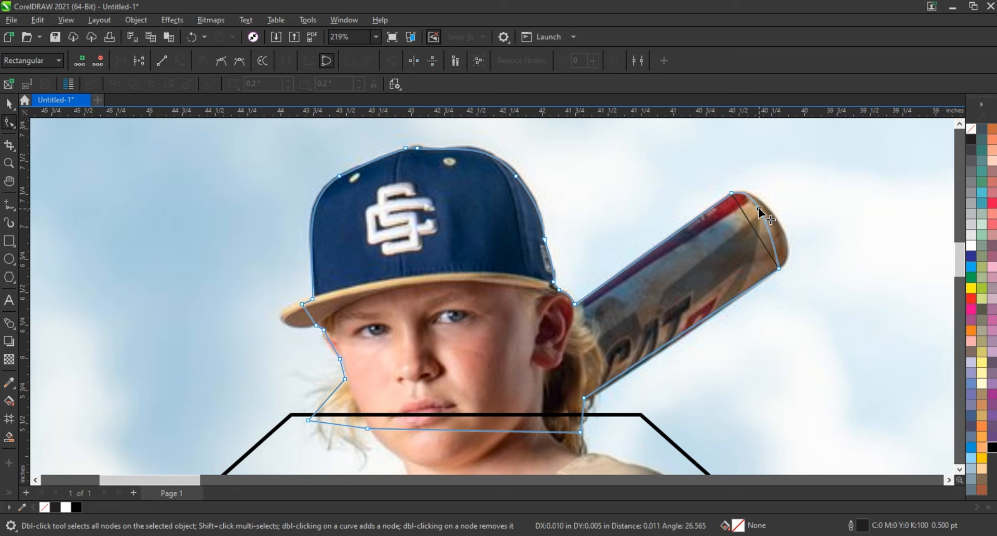
drag(766, 202, 807, 243)
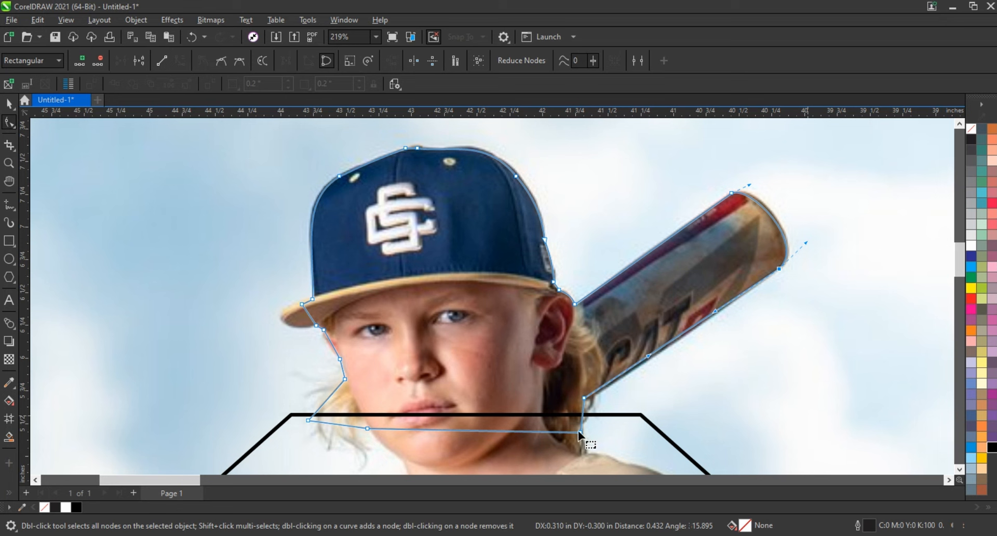
Step: Shape the outline along the loose hair, cheek and cap's brim, and adjust the segment at the hair behind the neck
click(325, 397)
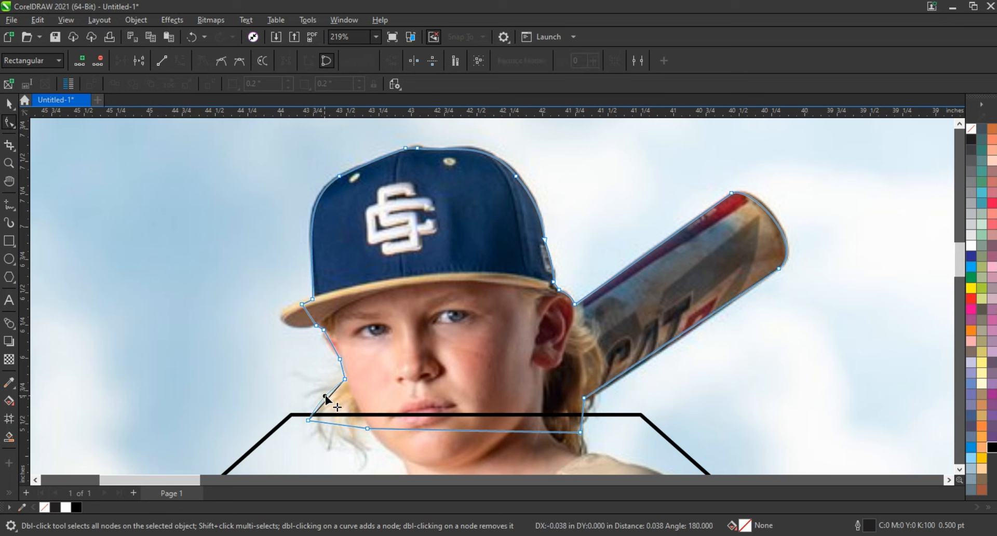
click(346, 379)
click(328, 346)
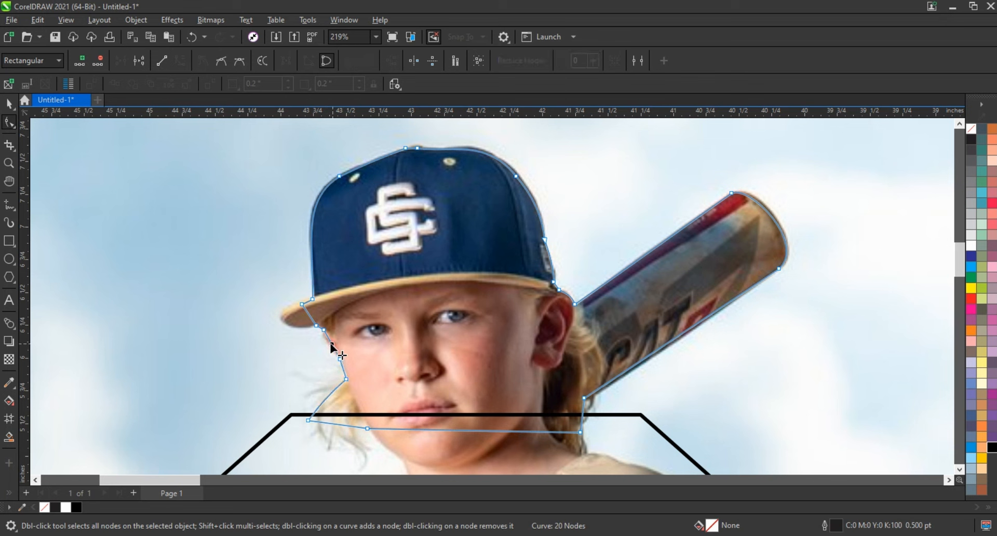
mouse_move(287, 298)
mouse_down()
mouse_move(303, 307)
mouse_move(275, 316)
mouse_move(303, 324)
mouse_move(301, 301)
mouse_move(268, 318)
mouse_move(286, 326)
mouse_up()
click(315, 329)
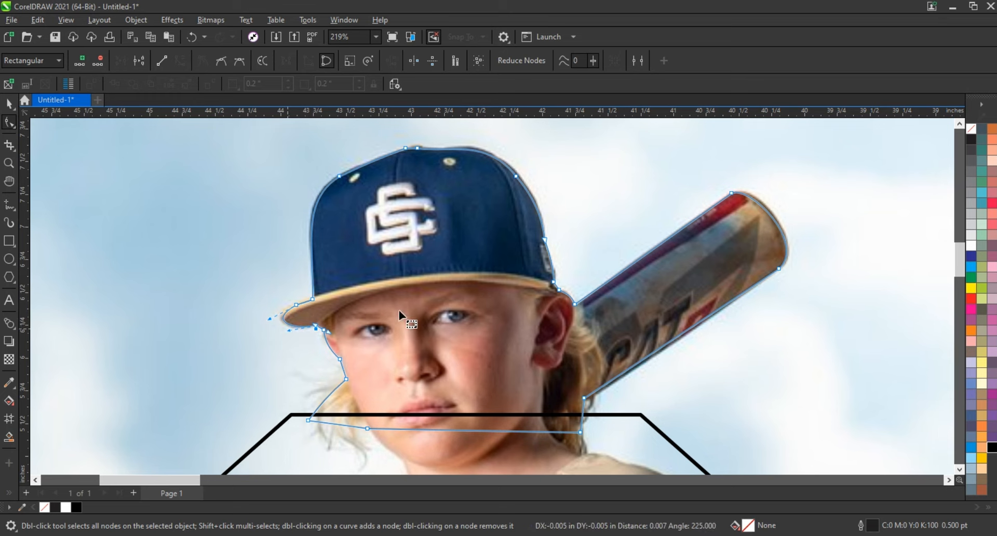
click(585, 411)
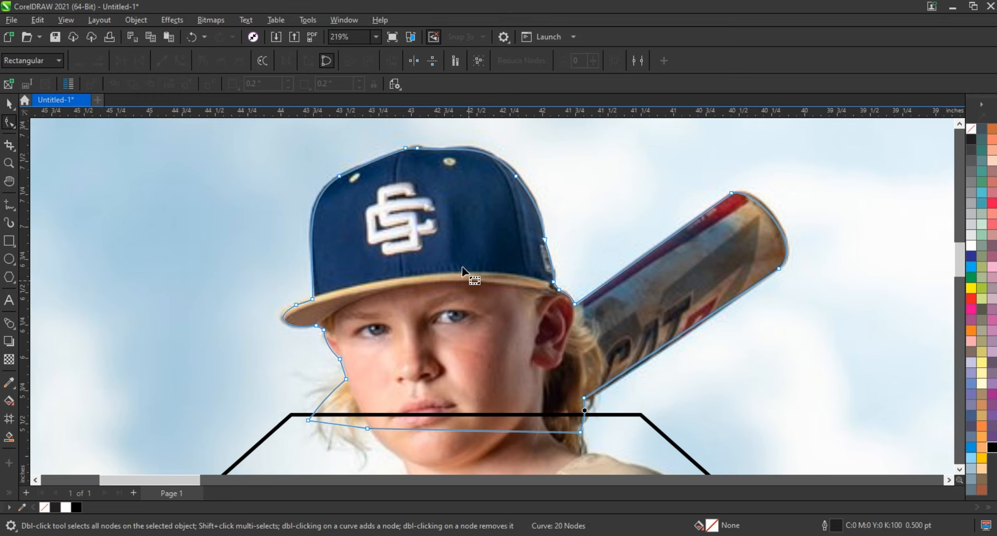
Step: Fill the head-and-bat outline with dark blue to check its shape, and undo the fill
scroll(462, 266, down, 4)
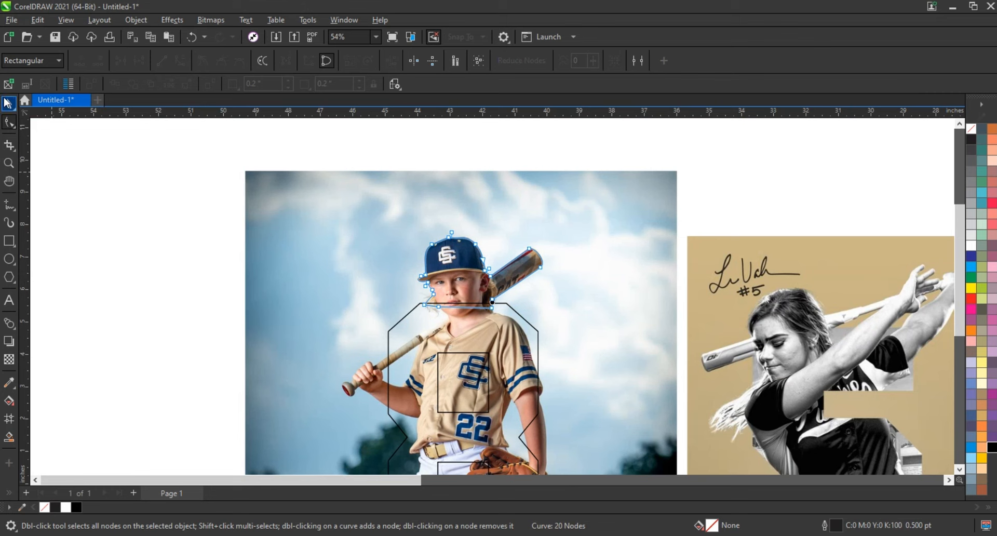
click(7, 103)
click(970, 256)
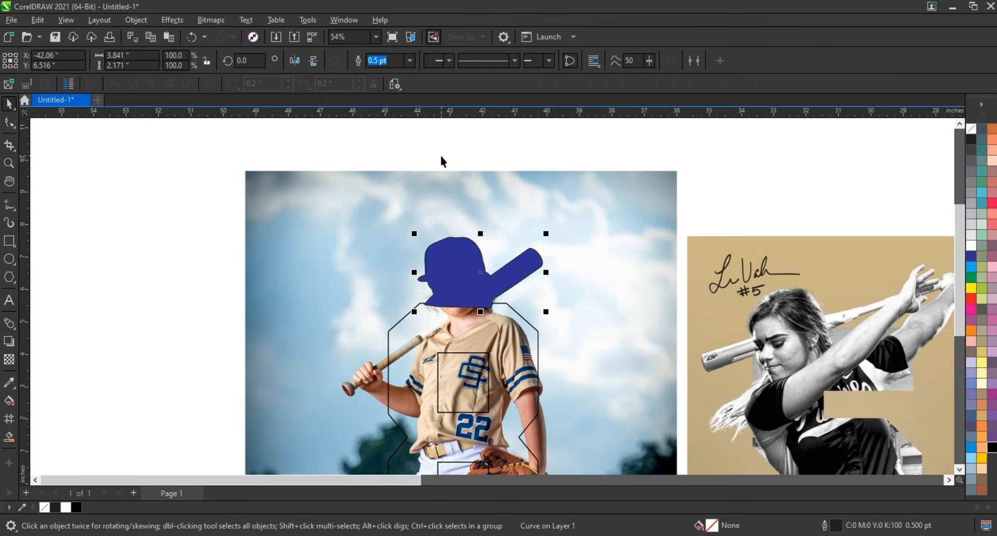
key(ctrl+z)
Step: Start a Freehand outline on the bat handle just inside the number's edge and trace over the top of the hand
scroll(263, 172, down, 1)
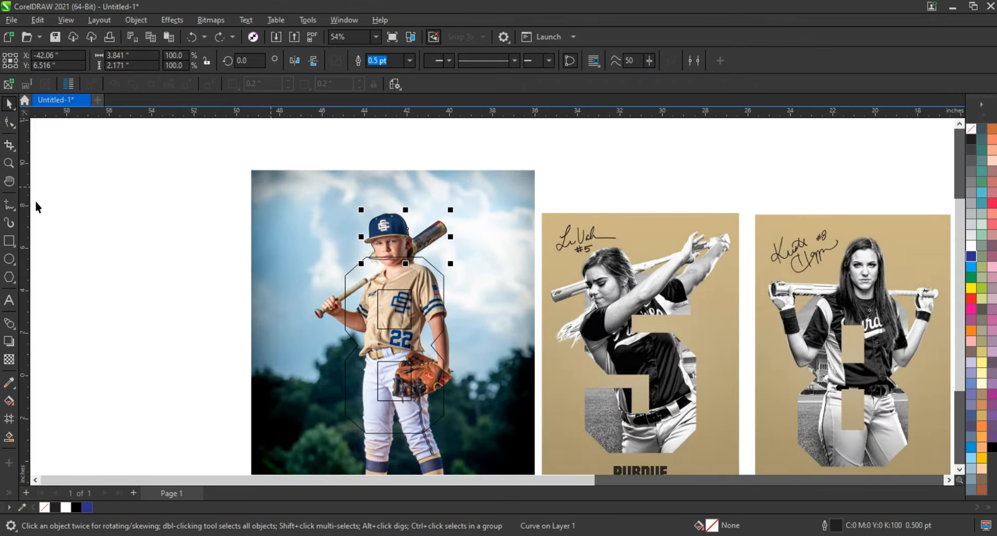
click(9, 164)
drag(482, 353, 483, 353)
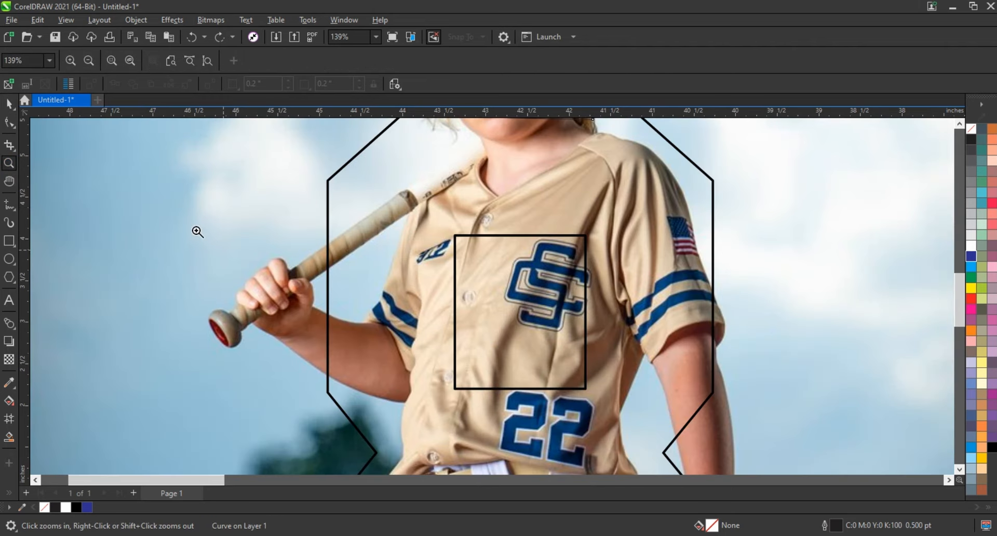
scroll(211, 314, up, 2)
click(9, 207)
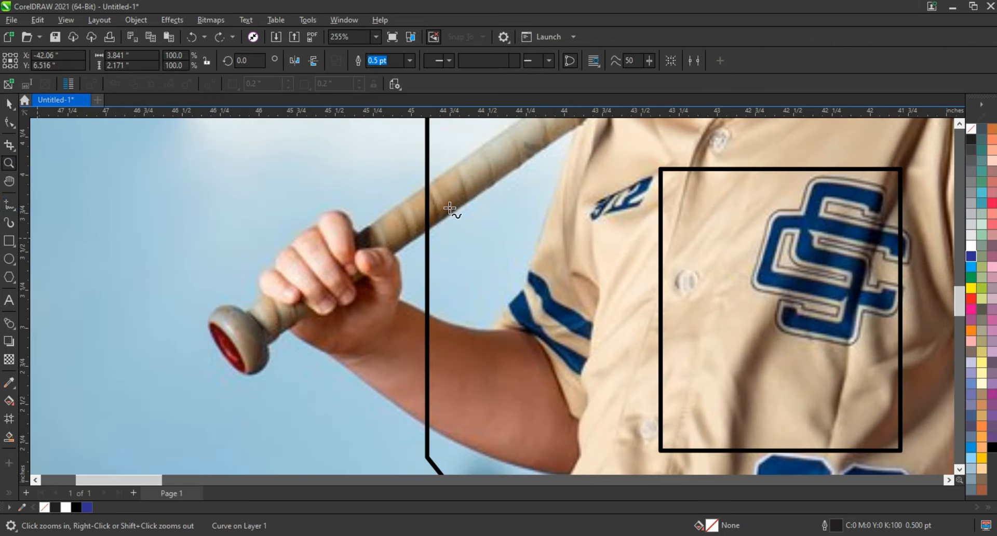
click(436, 180)
click(357, 234)
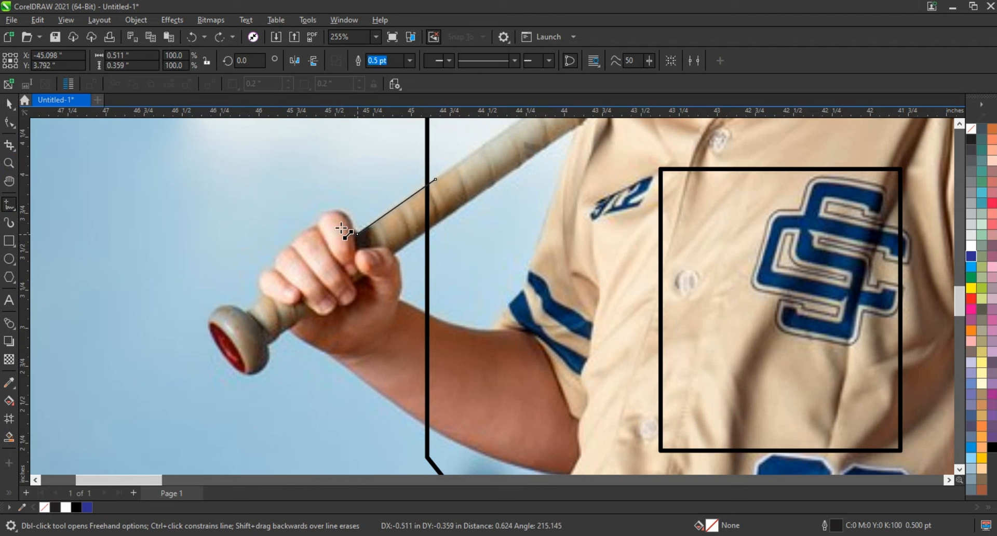
click(320, 225)
click(297, 242)
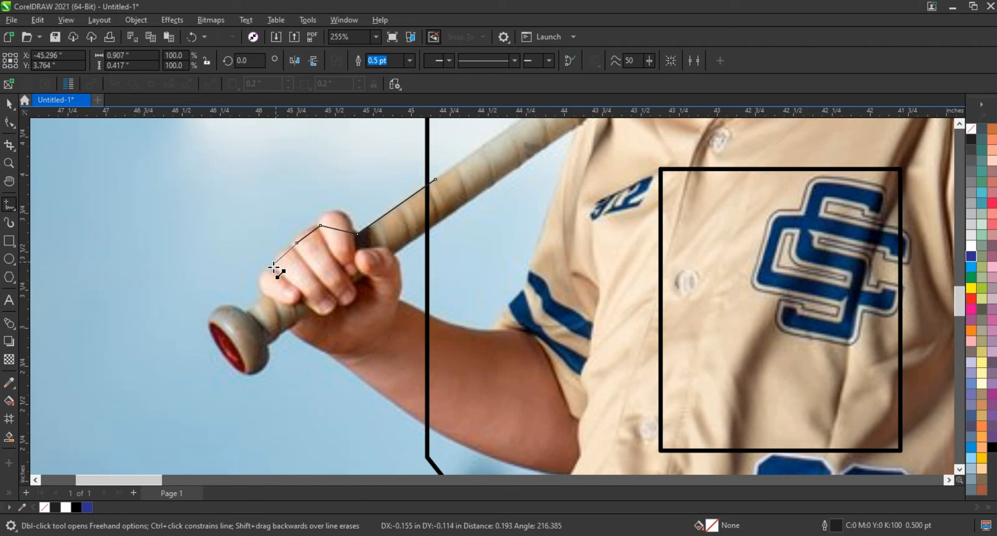
Step: Continue the traced outline down the fingers and around the bat's knob to the underside of the handle
click(273, 268)
click(263, 292)
click(247, 312)
click(213, 340)
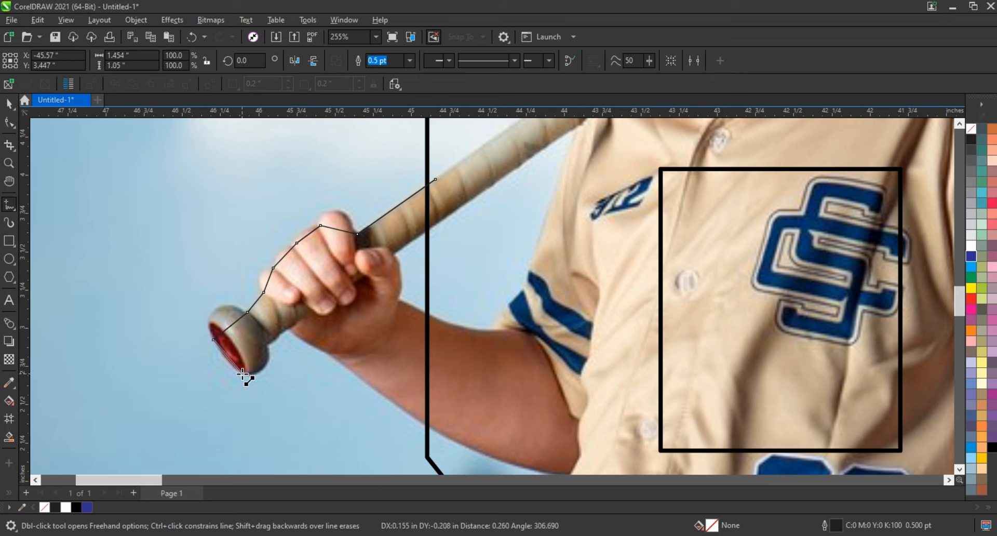
click(242, 372)
click(265, 345)
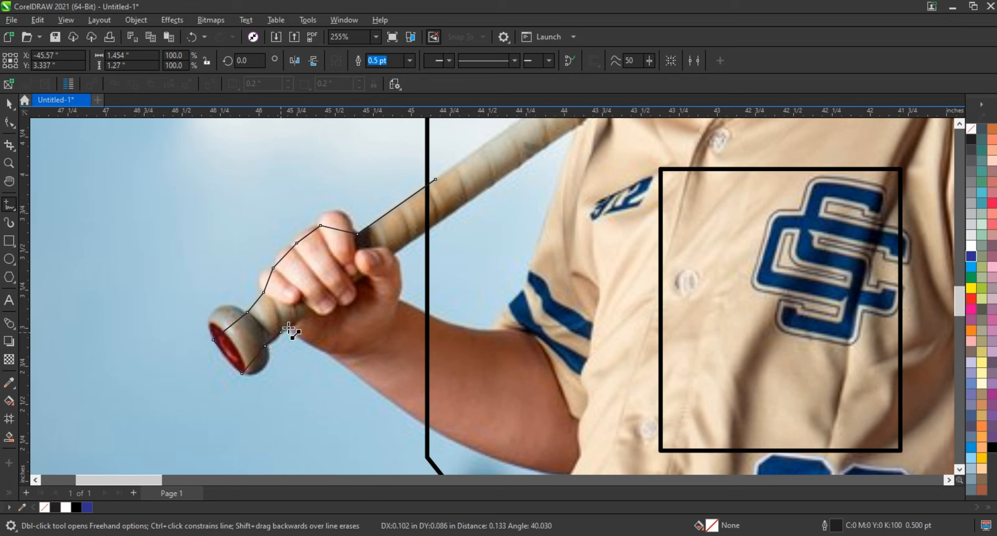
Step: Trace along the forearm's underside, across the arm inside the number and back past the thumb, closing the outline on the bat handle
click(331, 355)
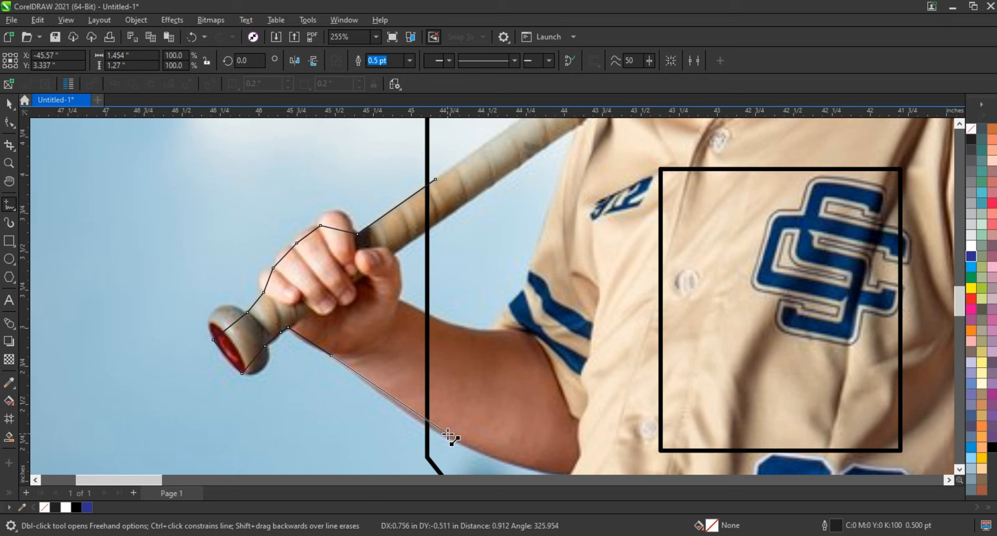
click(448, 436)
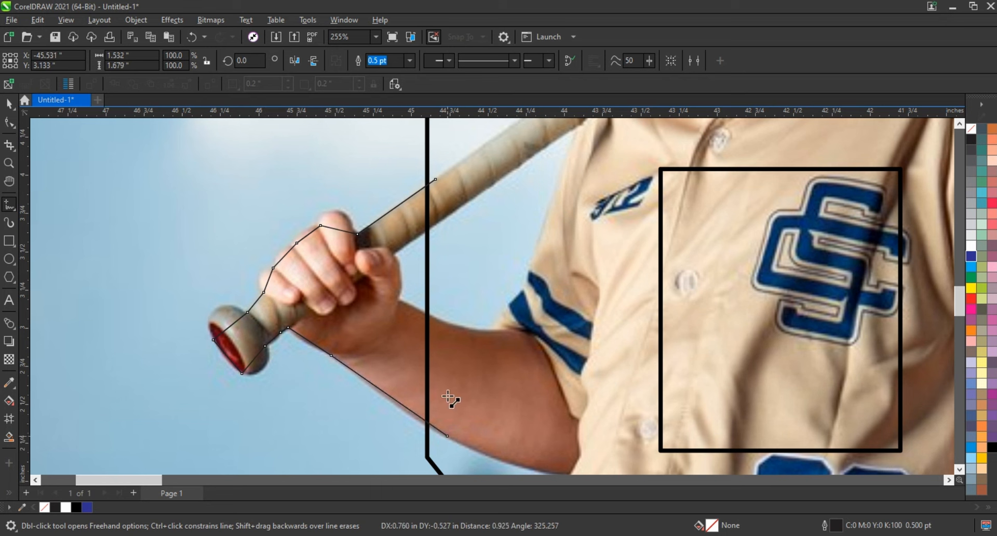
click(442, 322)
click(399, 299)
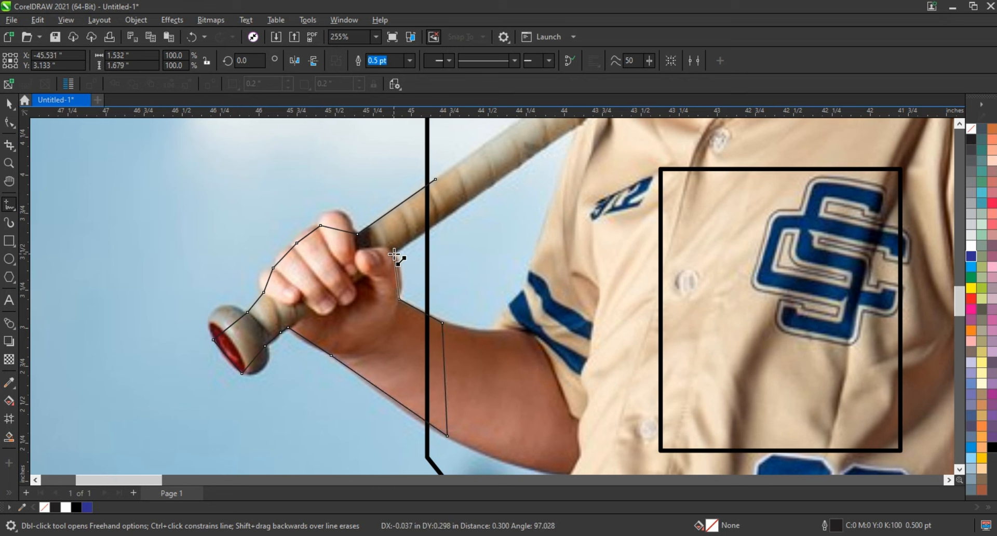
double_click(447, 216)
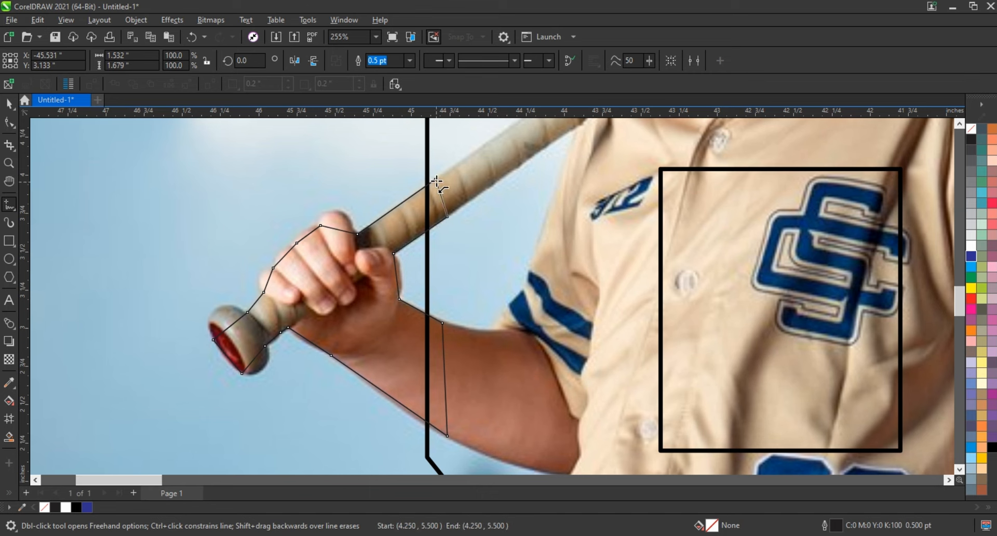
Step: Convert all segments of the hand-and-handle outline to curves and bend them around the knuckles and fingers
drag(149, 136, 485, 451)
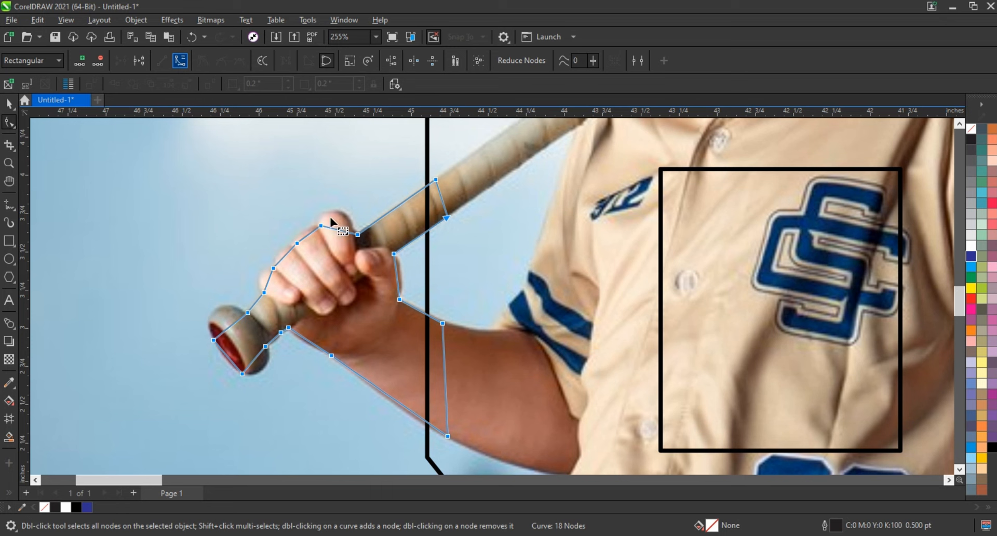
click(316, 228)
drag(320, 226, 325, 209)
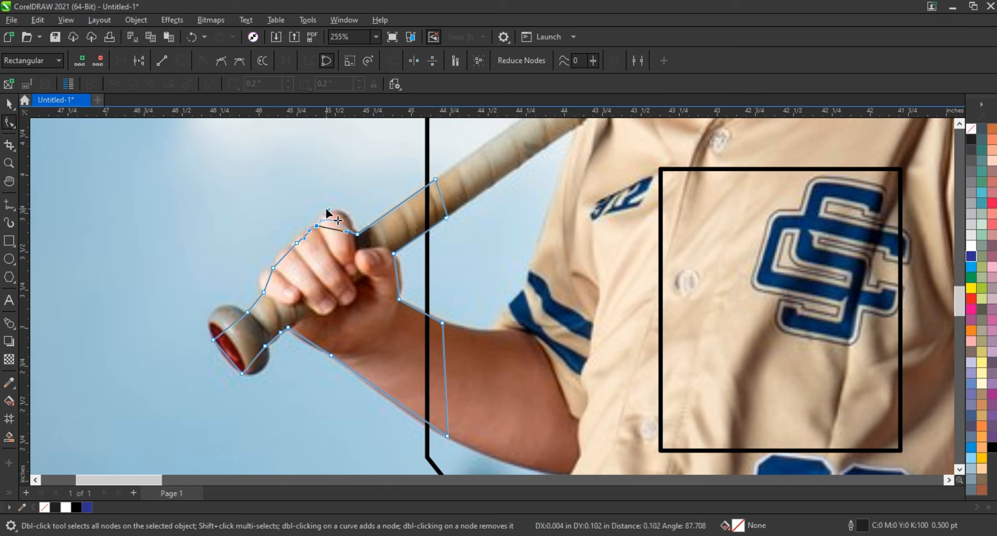
click(301, 235)
drag(302, 235, 263, 280)
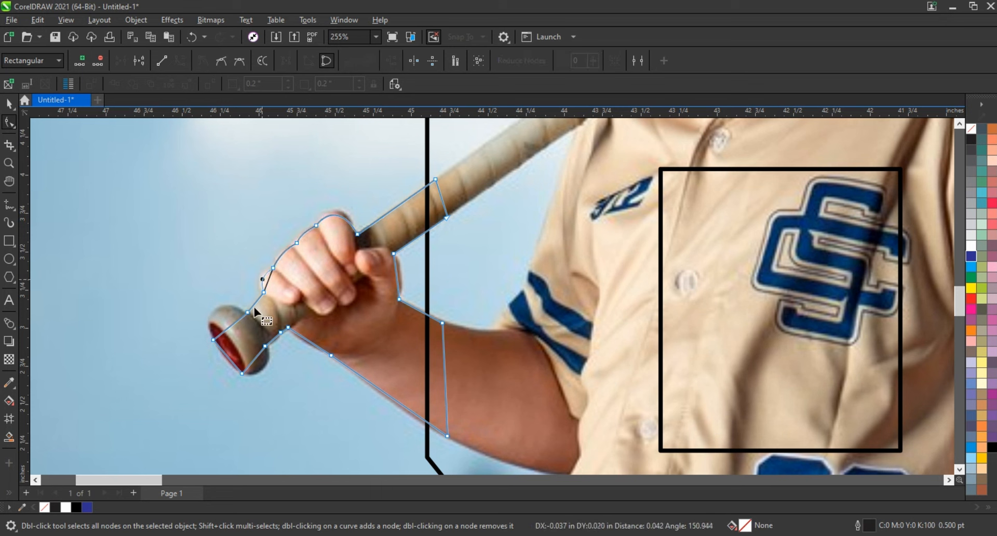
Step: Curve the hand-and-handle outline around the upper, lower and end contours of the bat's knob
drag(251, 313, 200, 305)
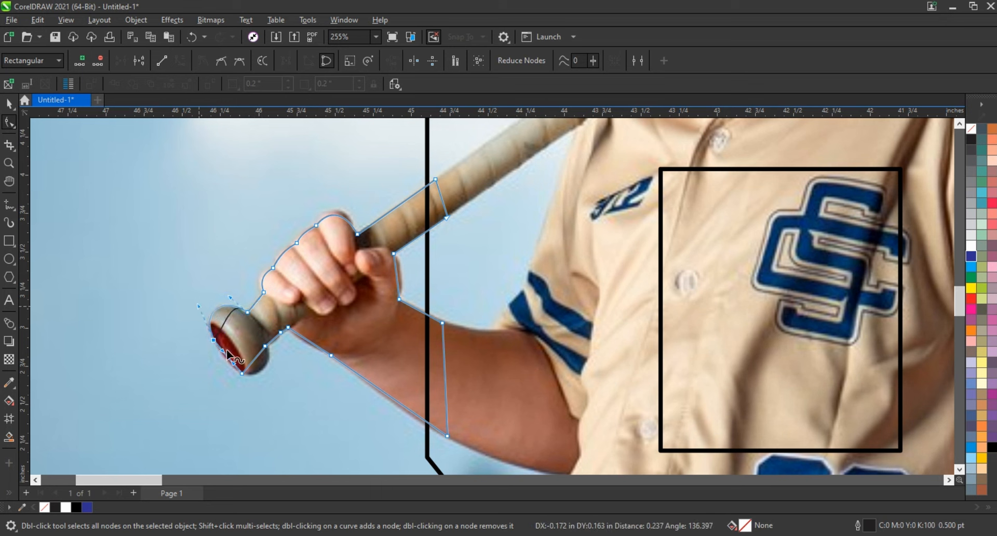
click(265, 346)
drag(273, 367, 253, 377)
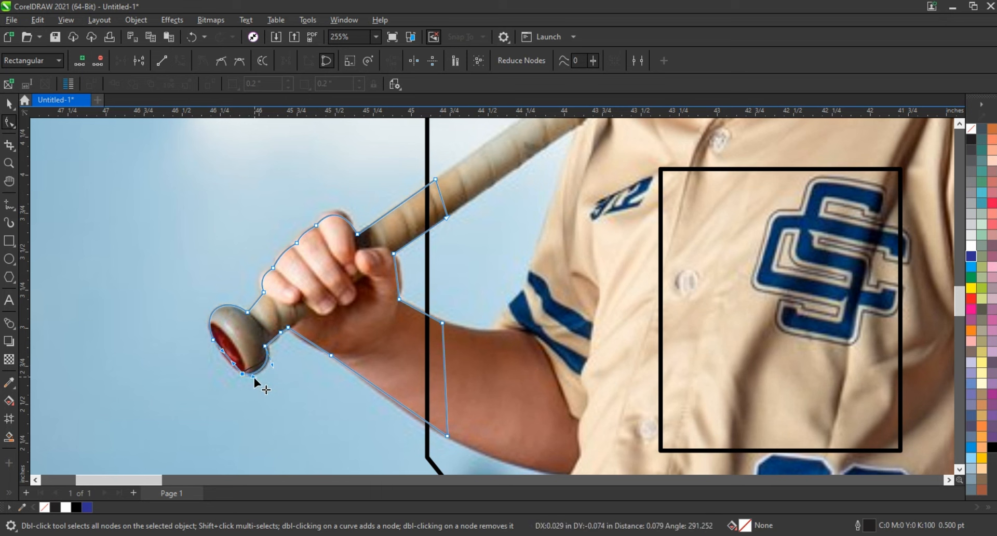
click(226, 359)
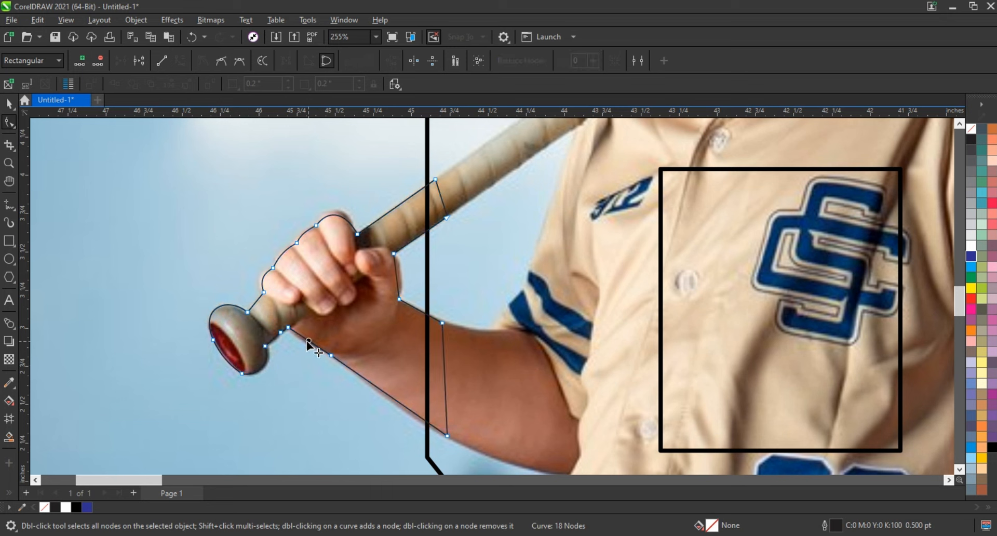
Step: Bend the hand-and-handle outline to follow the forearm's underside and the edge of the hand behind the thumb
click(384, 392)
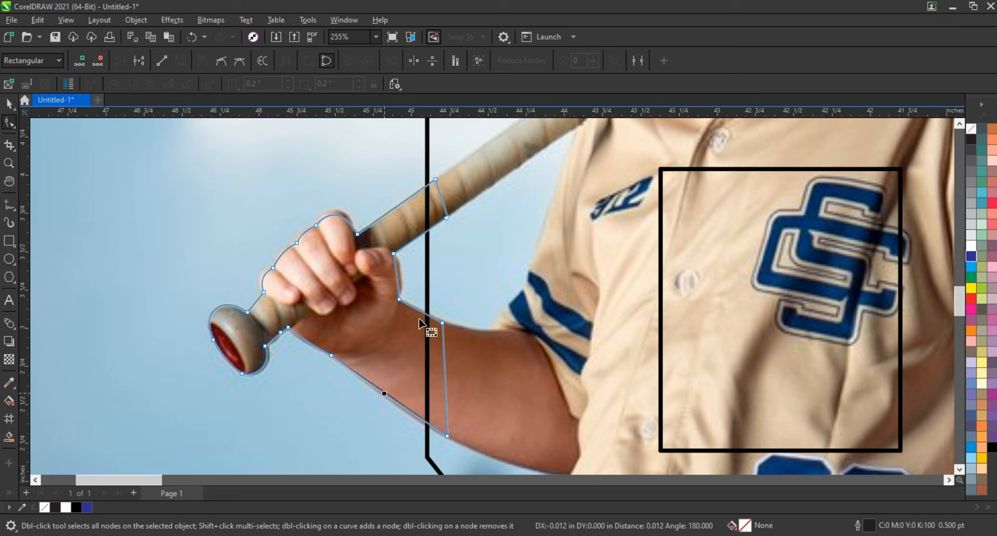
click(400, 273)
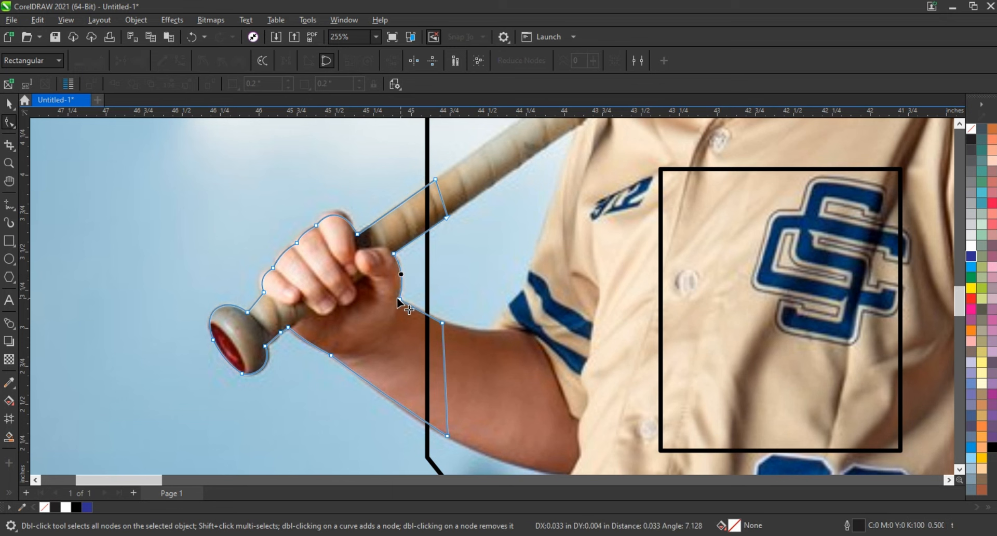
click(399, 300)
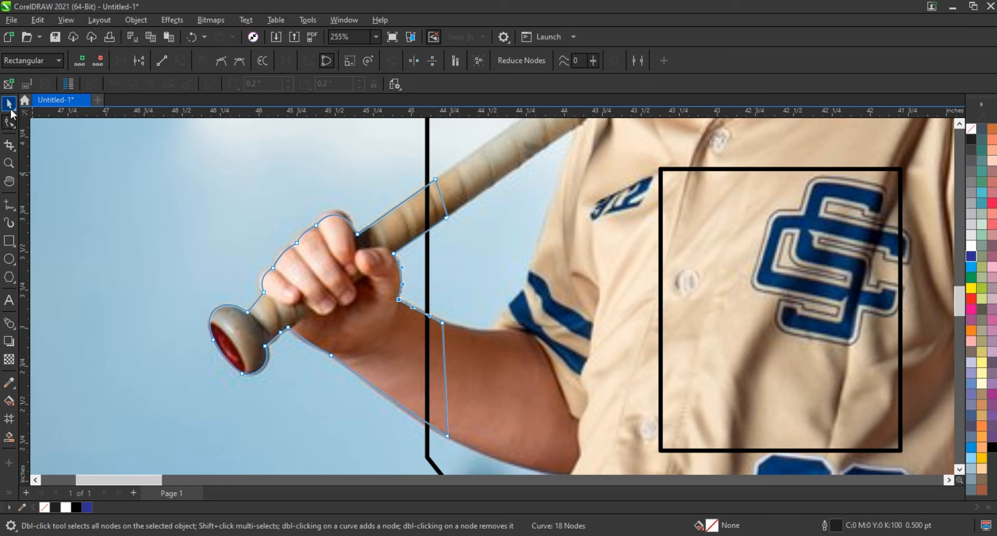
click(11, 109)
Step: Try a light olive-green fill on the closed hand-and-handle outline, and undo the fill
click(982, 267)
scroll(275, 288, down, 1)
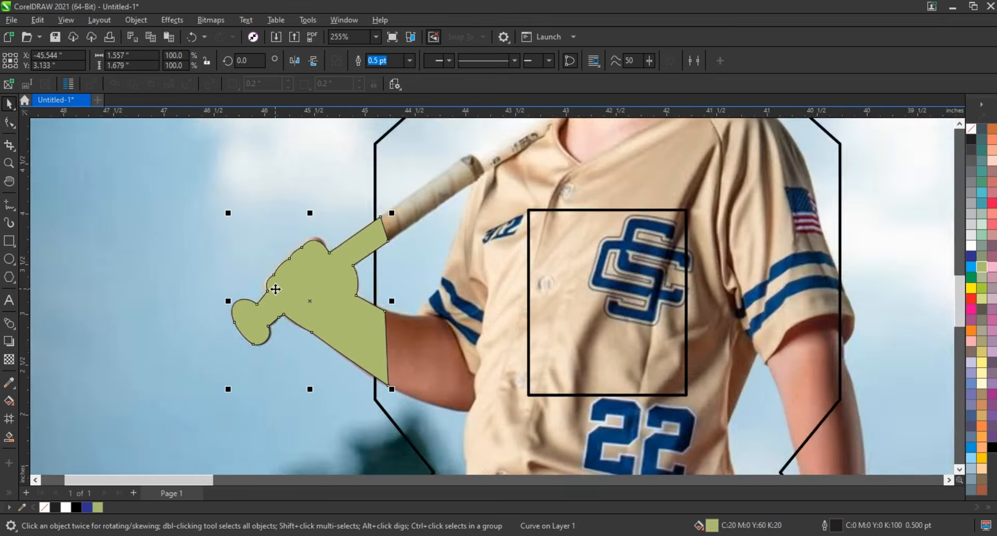
scroll(275, 289, down, 3)
key(ctrl+z)
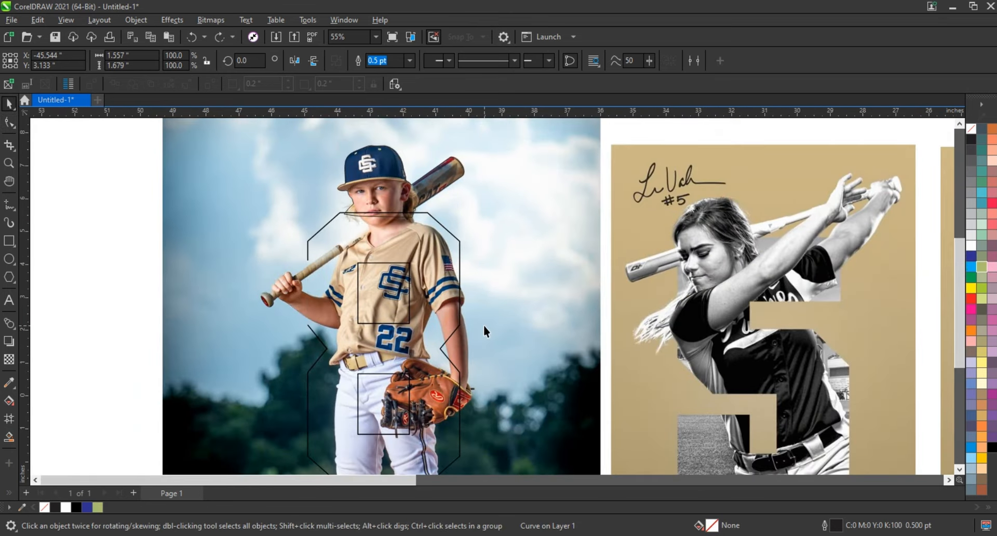
Step: Combine the hand-and-handle outline with the head-and-bat outline into one curve and fill it with grey
scroll(484, 325, down, 1)
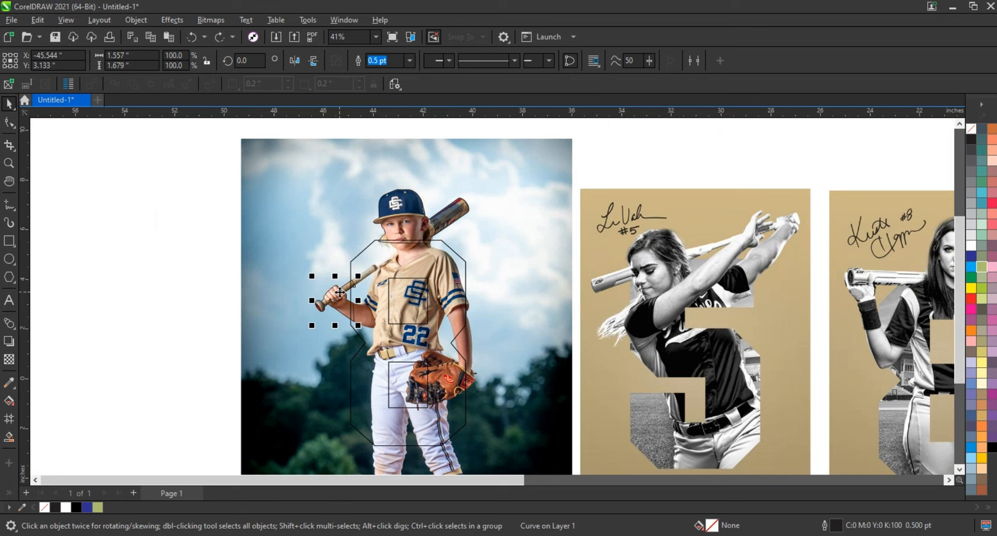
shift+click(419, 206)
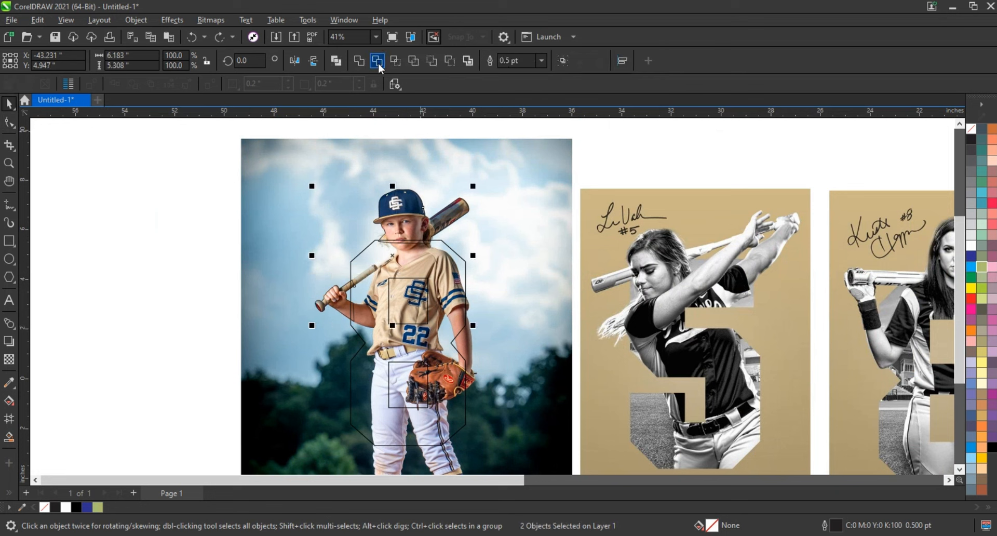
key(ctrl+l)
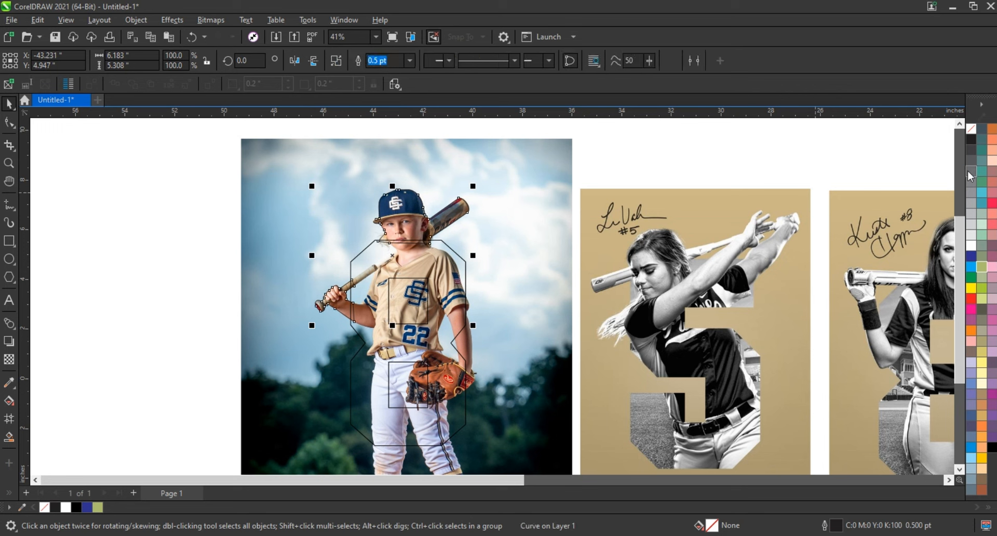
click(970, 171)
click(204, 240)
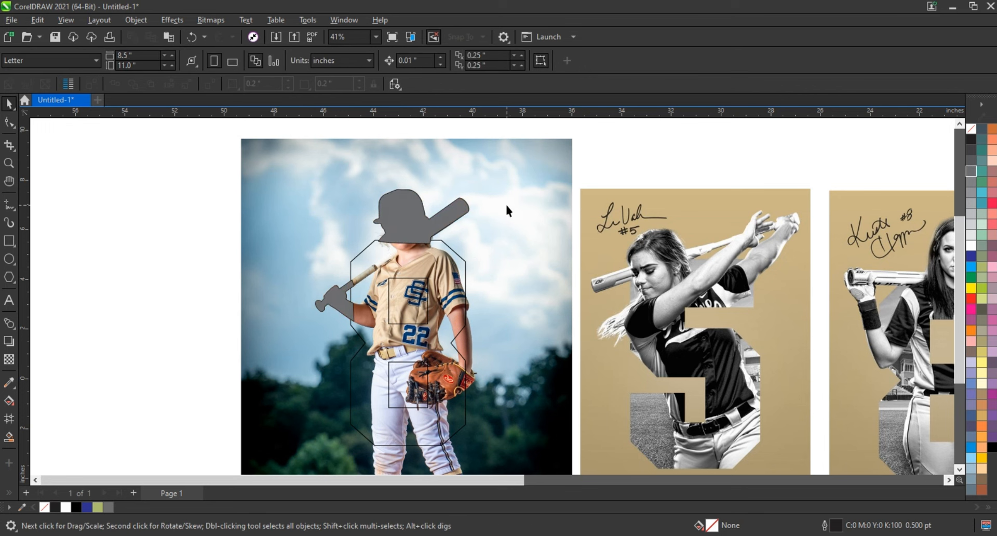
Step: Copy the player photo and paste a duplicate of it in the same place
click(519, 210)
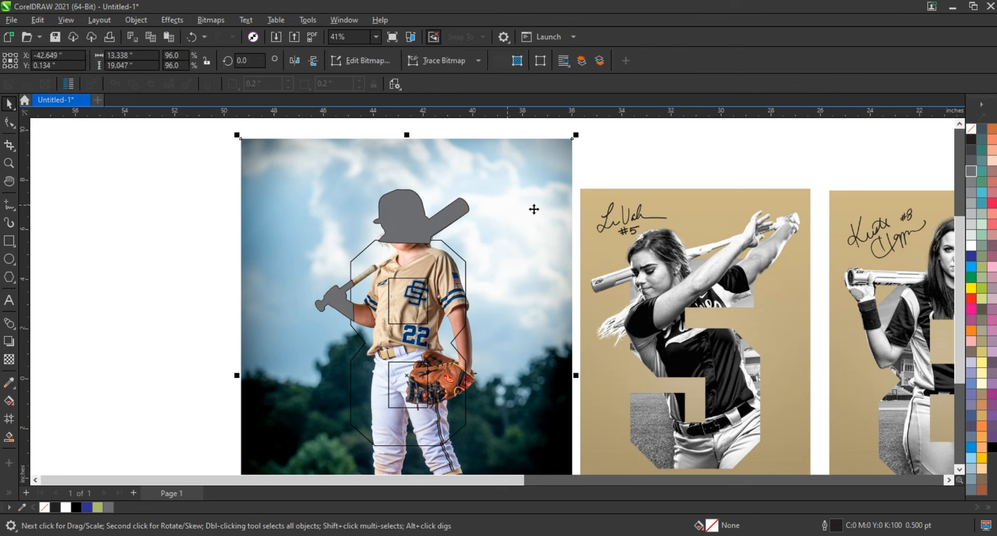
click(460, 257)
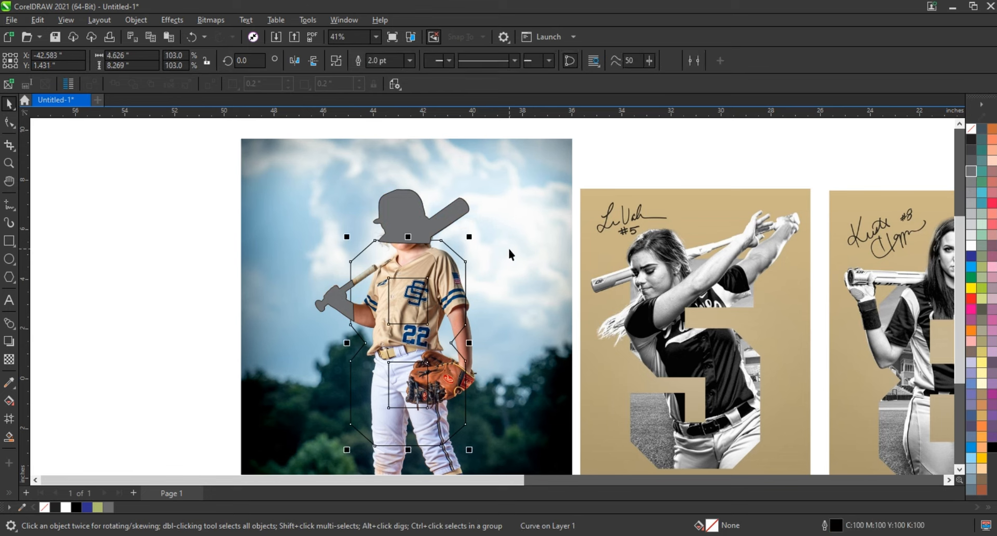
click(524, 193)
right_click(524, 193)
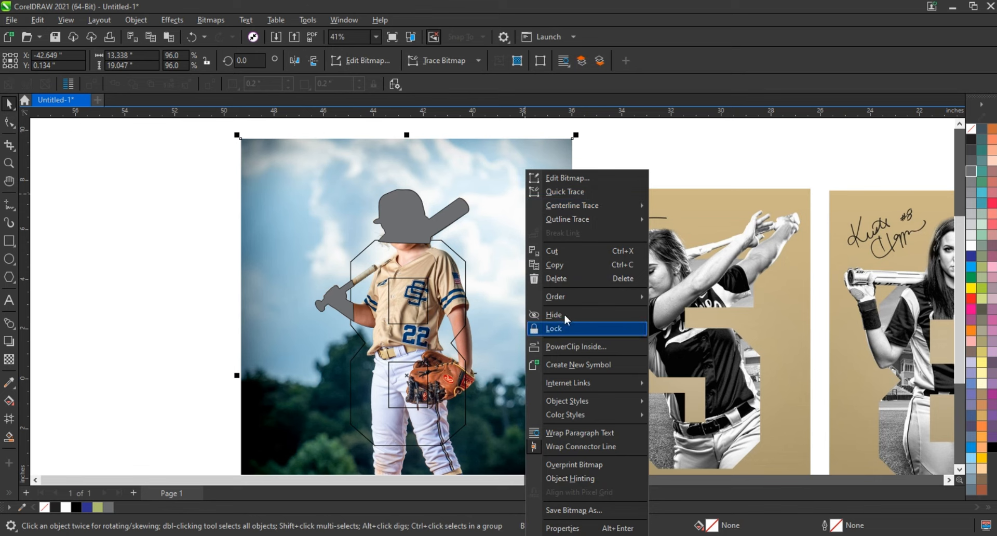
click(557, 264)
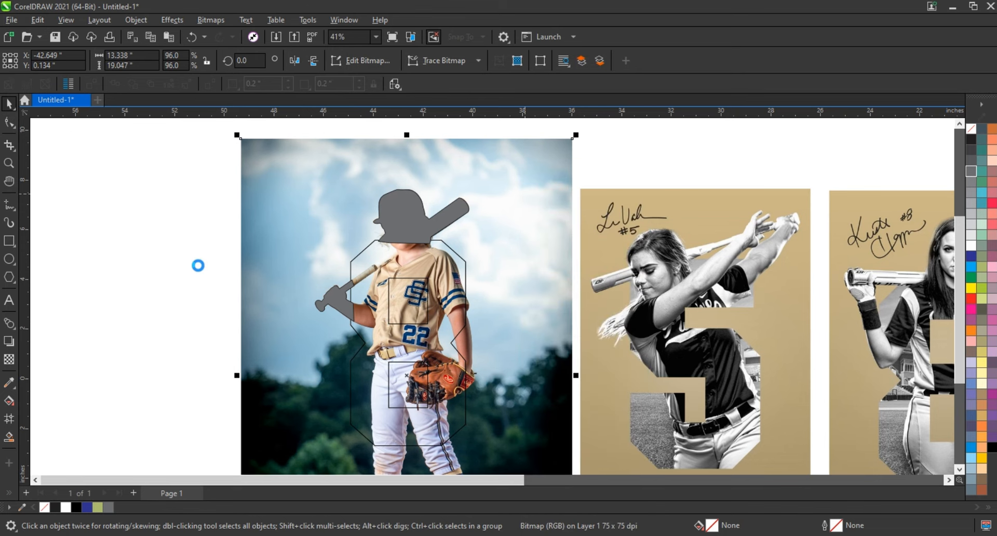
click(198, 265)
right_click(181, 226)
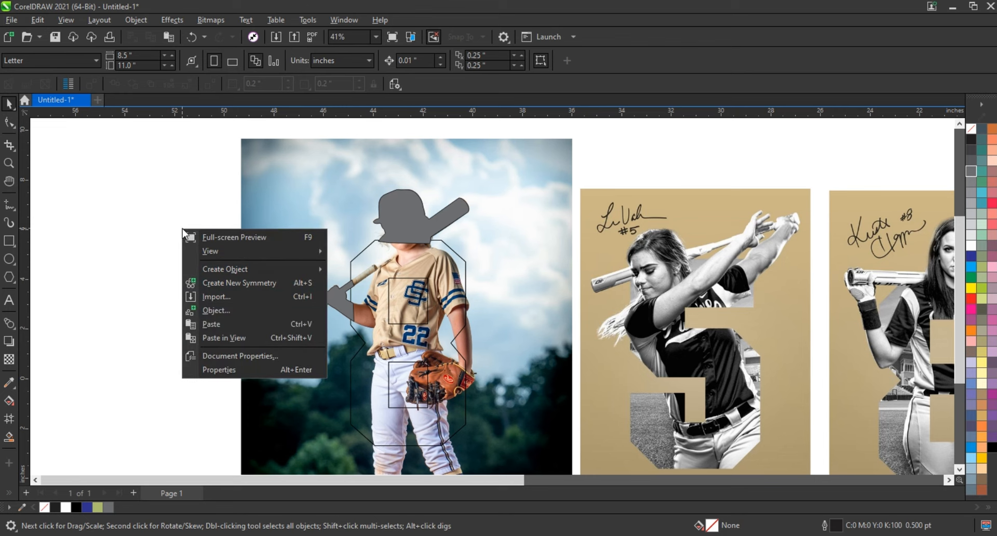
click(205, 321)
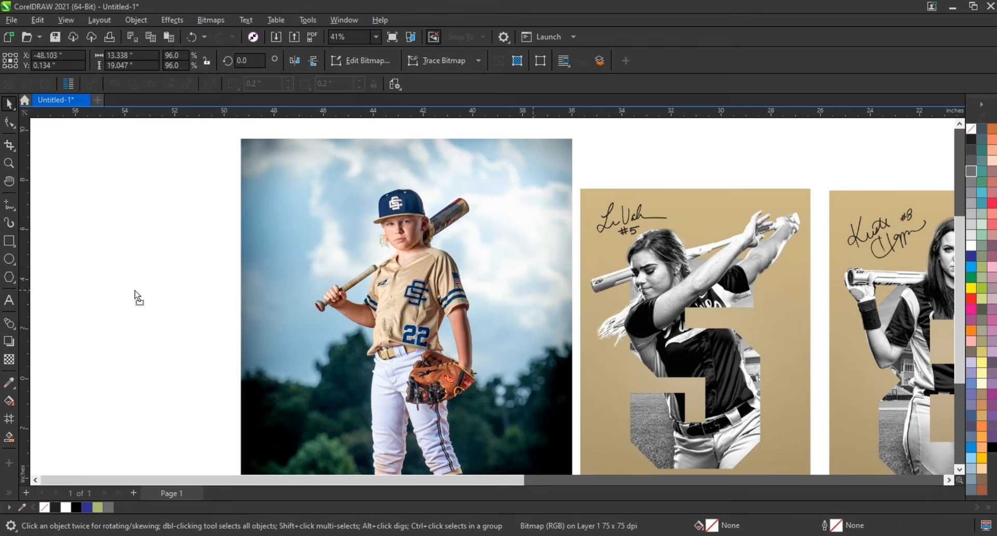
Step: Send the pasted photo back two levels, behind the head, bat and hand shape and the number 8
drag(135, 291, 121, 291)
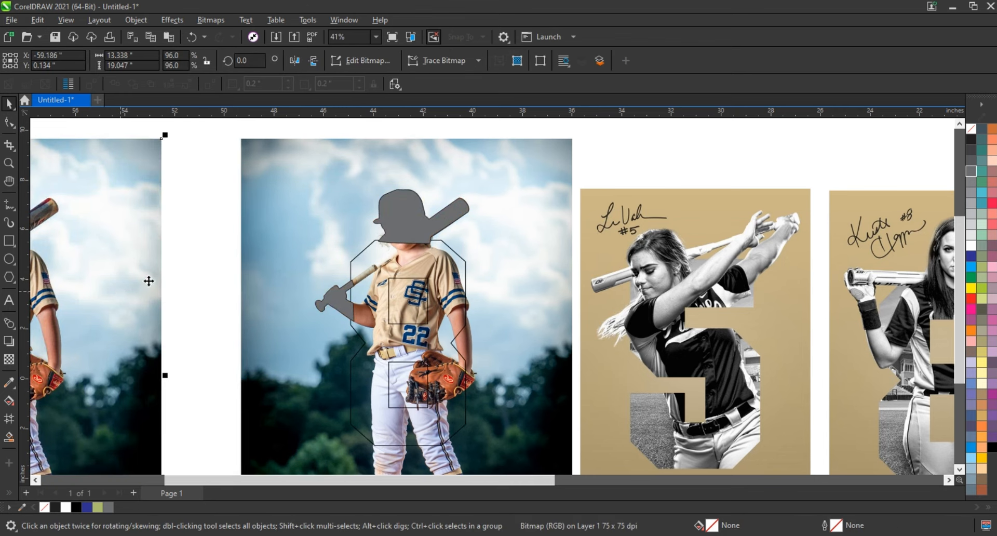
key(ctrl+z)
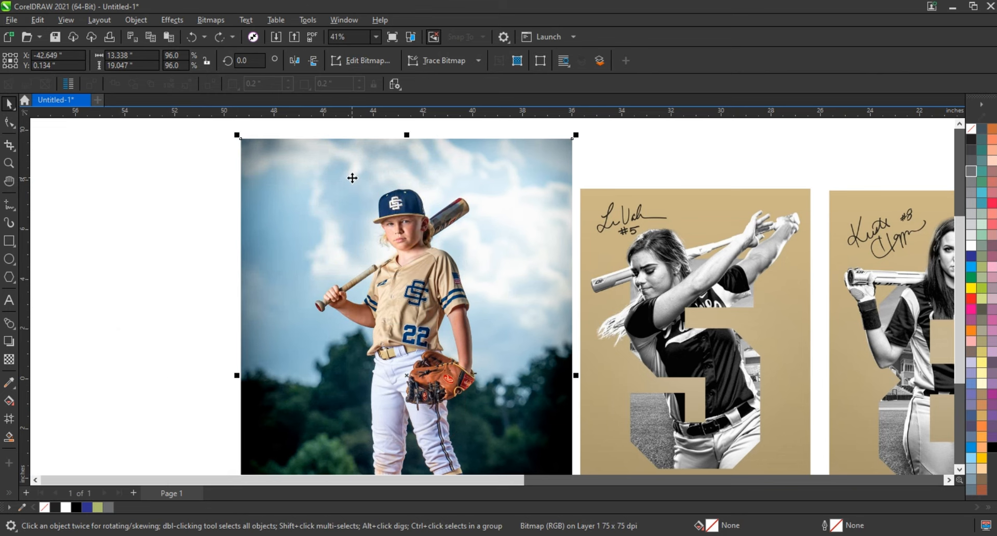
key(ctrl+Page_Down)
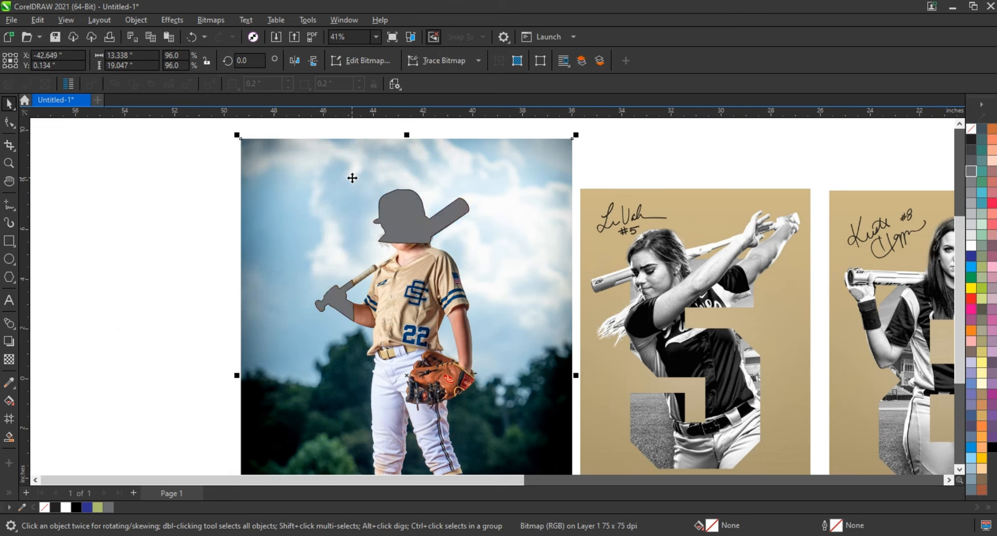
key(ctrl+Page_Down)
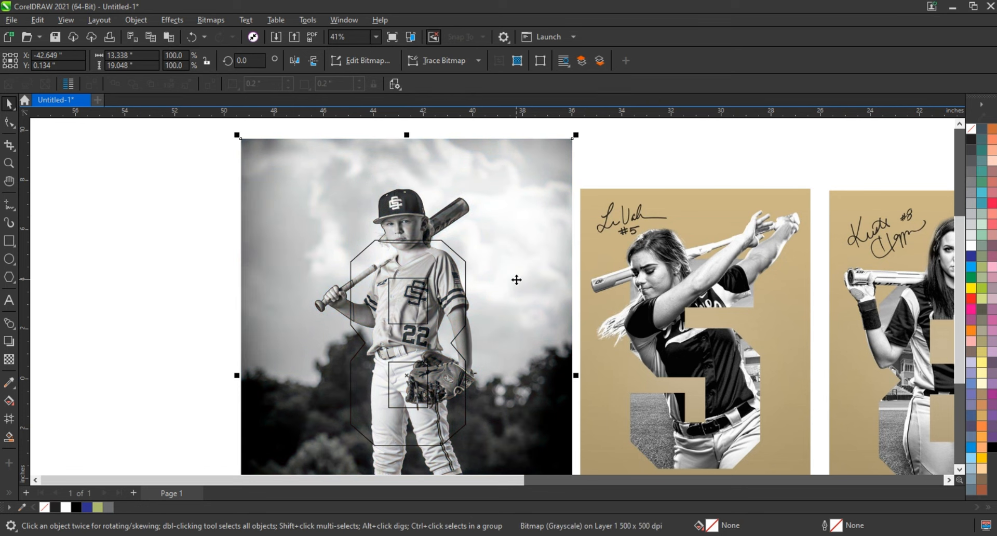
Step: Darken the greyscale player photo by applying a Gamma adjustment with a value of 0.69
click(172, 20)
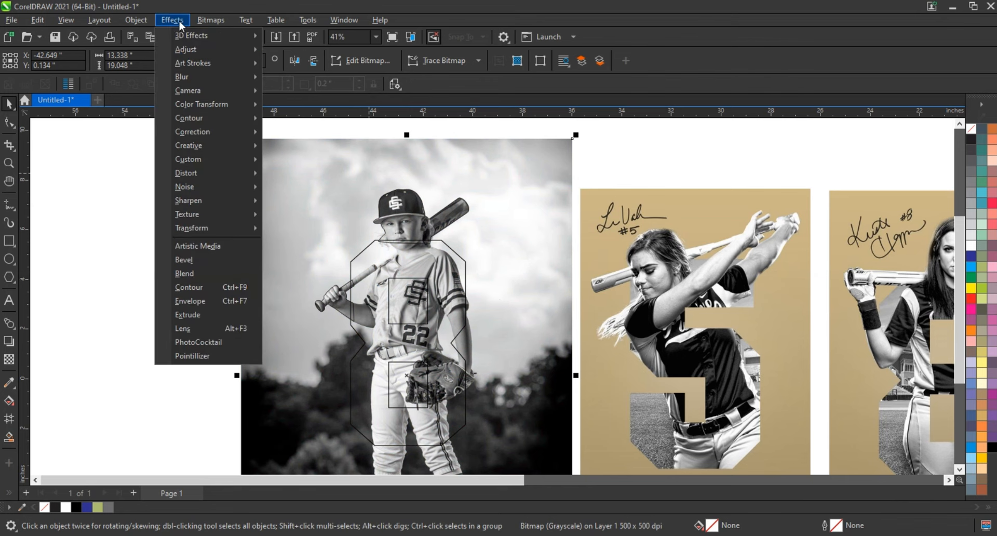
mouse_move(189, 51)
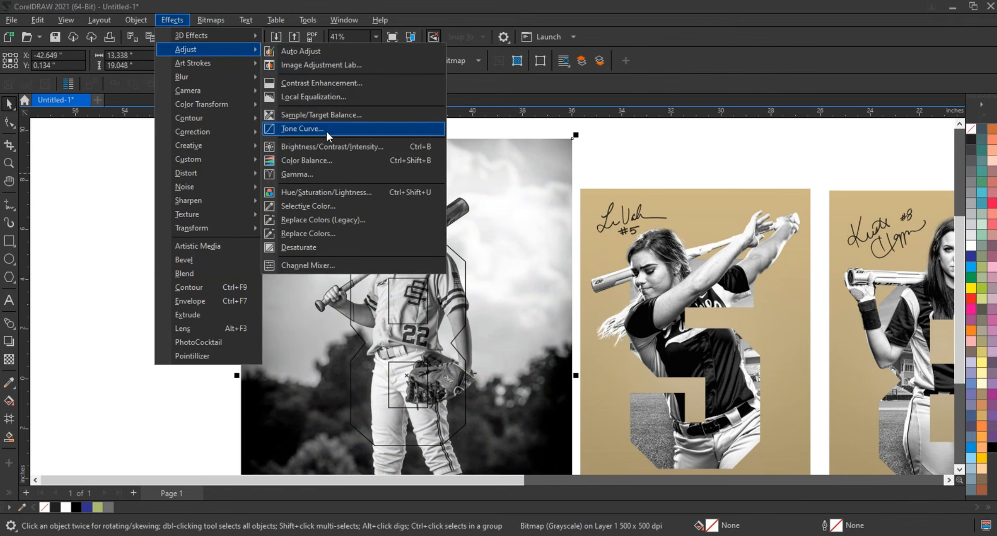
click(328, 175)
drag(552, 225, 737, 223)
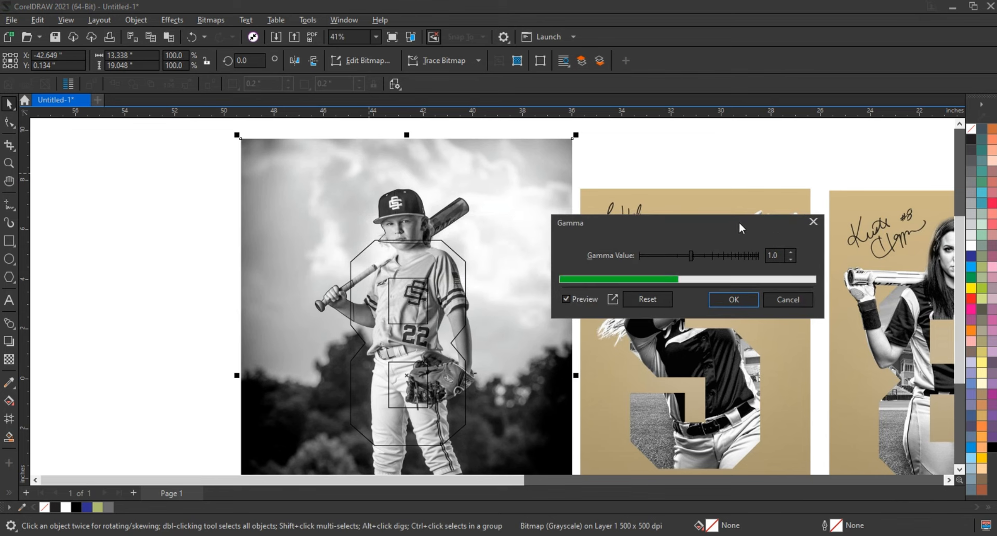
drag(704, 255, 684, 255)
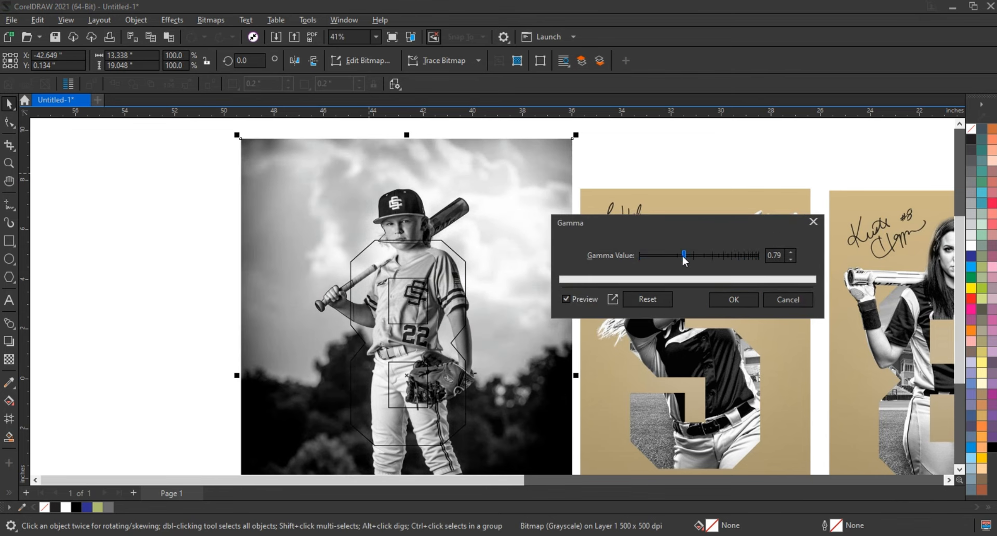
drag(683, 257, 680, 257)
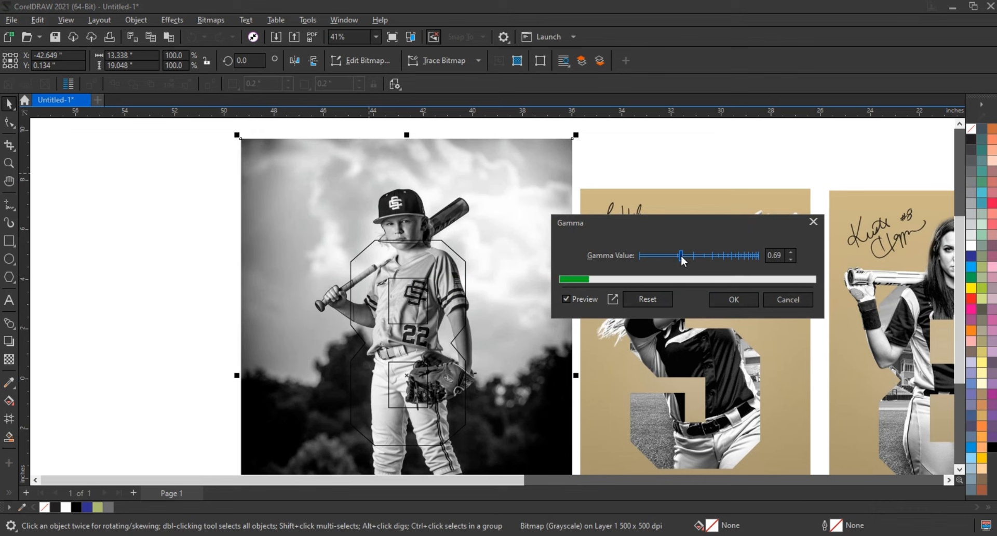
click(750, 305)
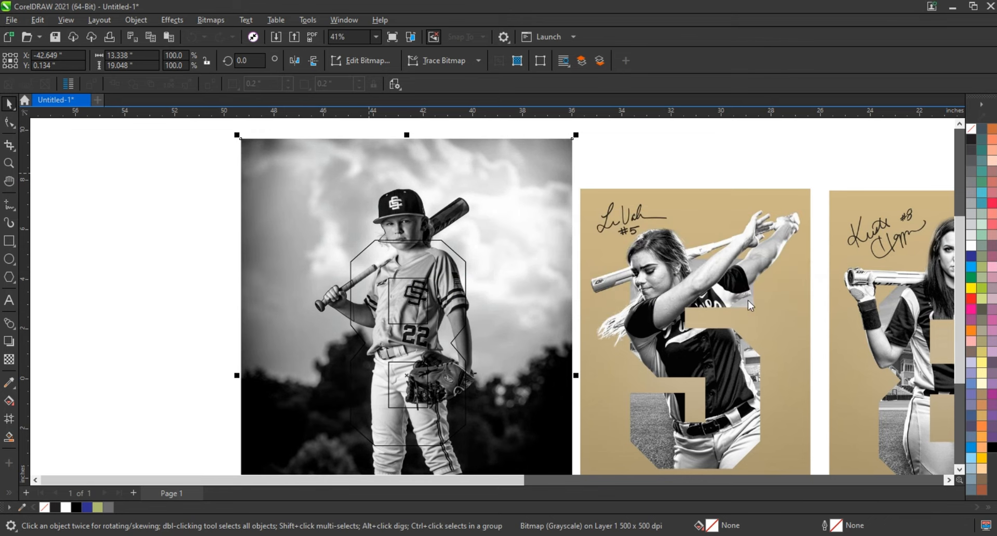
Step: Pull the top greyscale photo aside to check the duplicate beneath it, and undo the move
click(200, 232)
click(247, 197)
drag(503, 178, 165, 194)
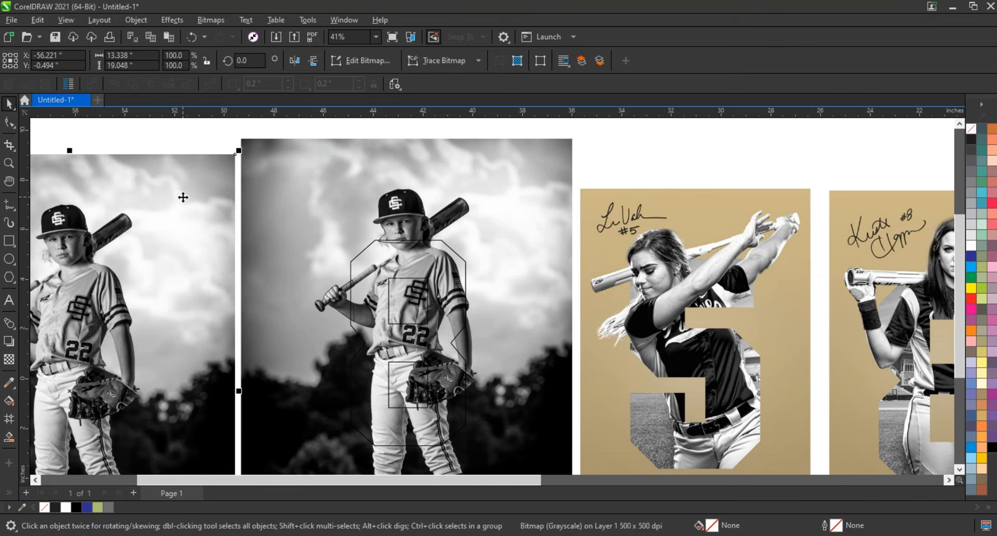
key(ctrl+z)
Step: PowerClip the top greyscale photo inside the number 8, keeping the number in its original place
right_click(517, 164)
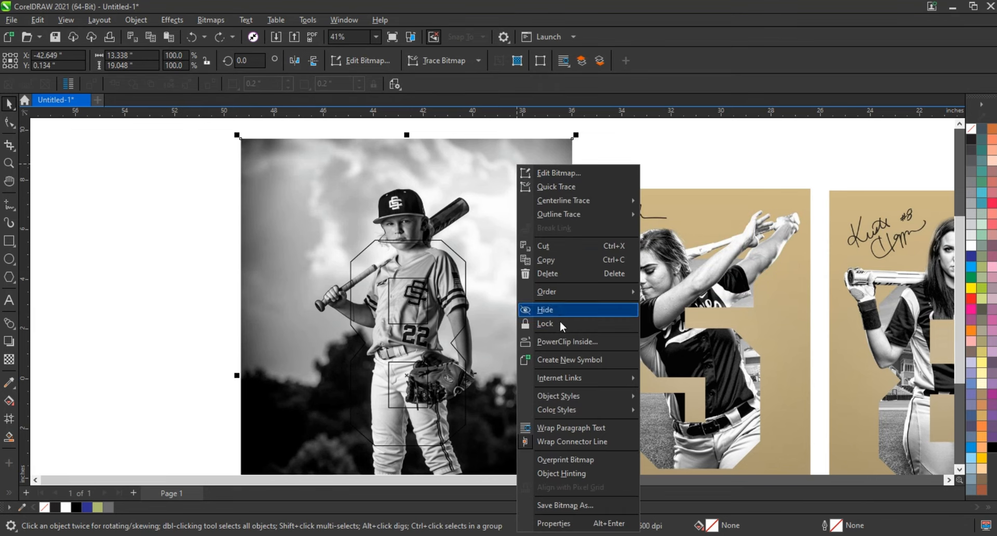
click(567, 341)
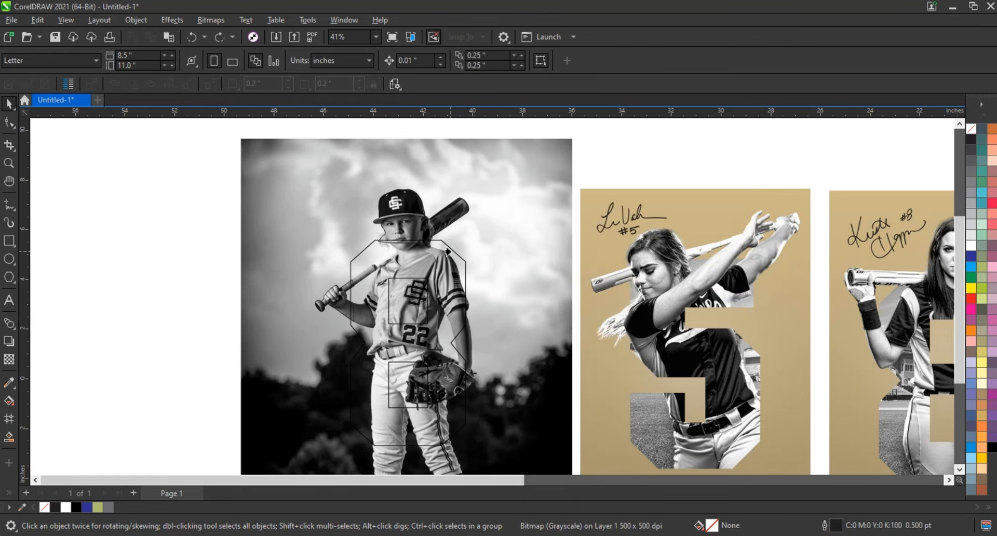
click(450, 251)
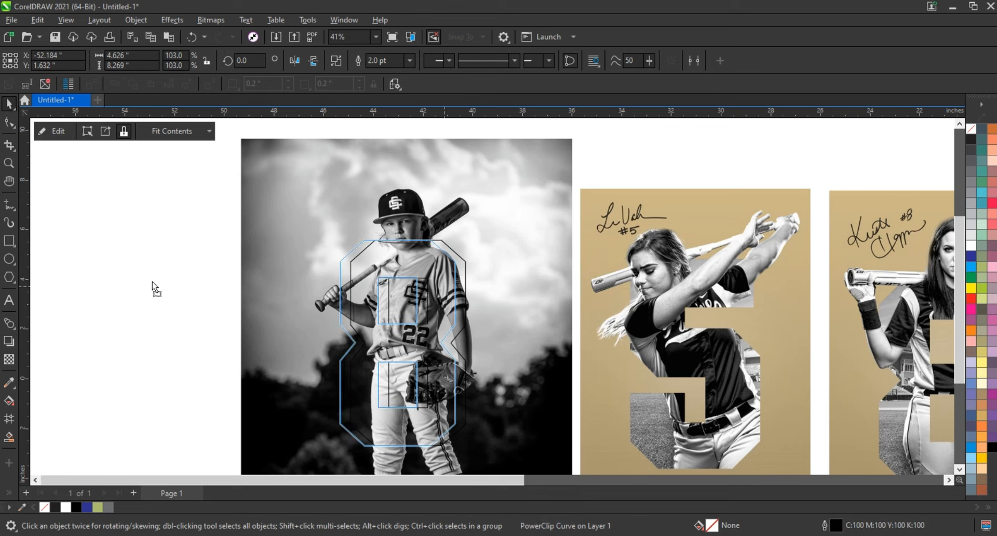
key(ctrl+z)
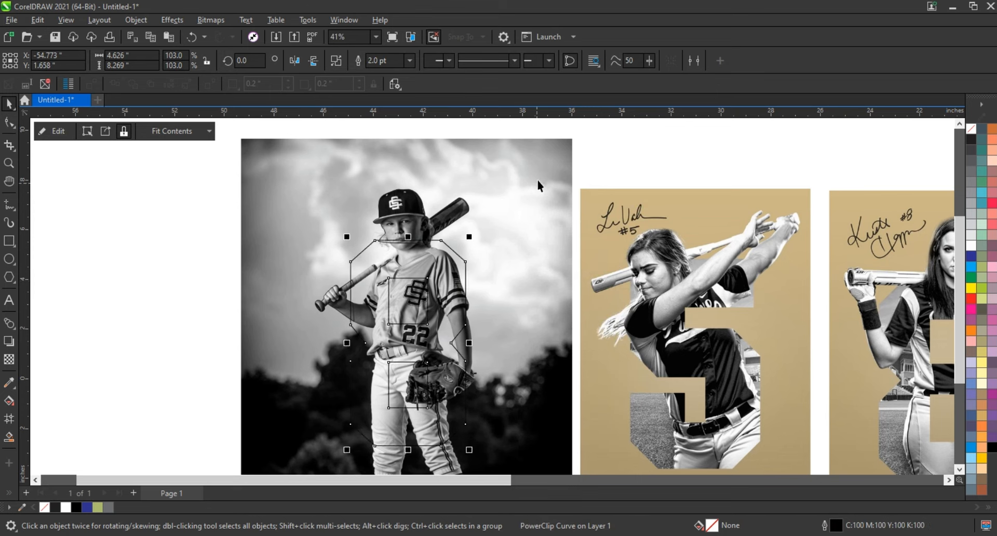
Step: PowerClip the remaining greyscale photo inside the combined head, bat and hand shape
right_click(537, 177)
click(571, 345)
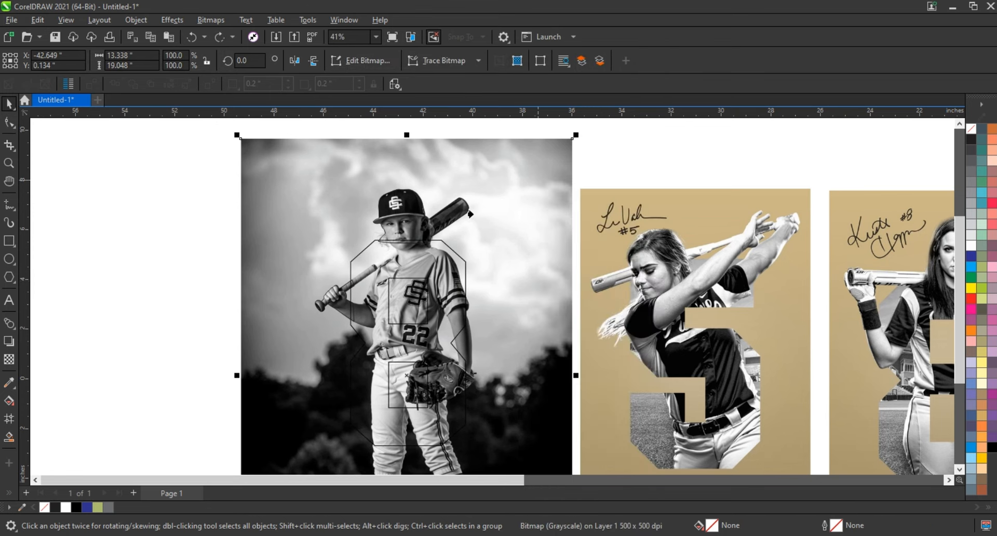
click(403, 204)
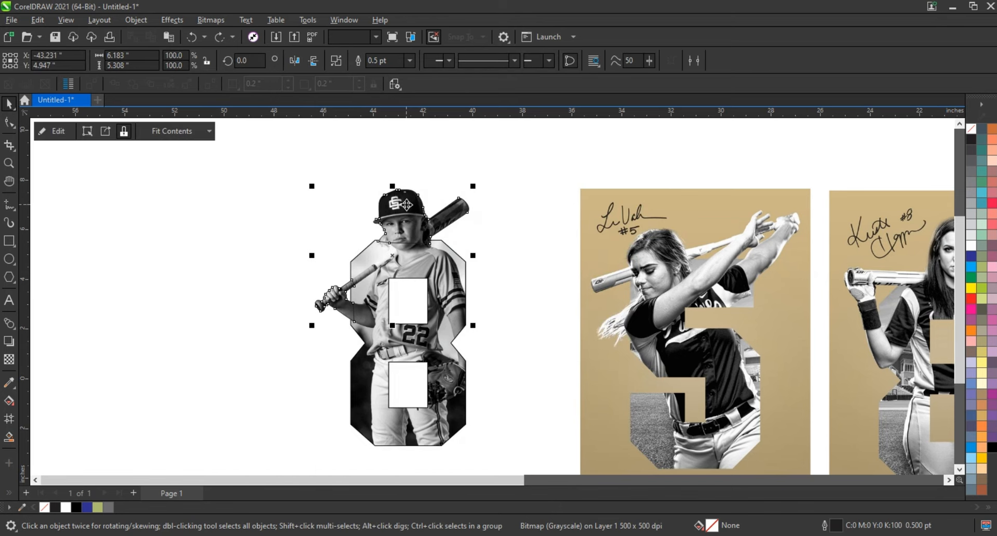
Step: Remove the outlines from both PowerClipped shapes, the number 8 and the head, bat and hand cutout
drag(280, 162, 468, 438)
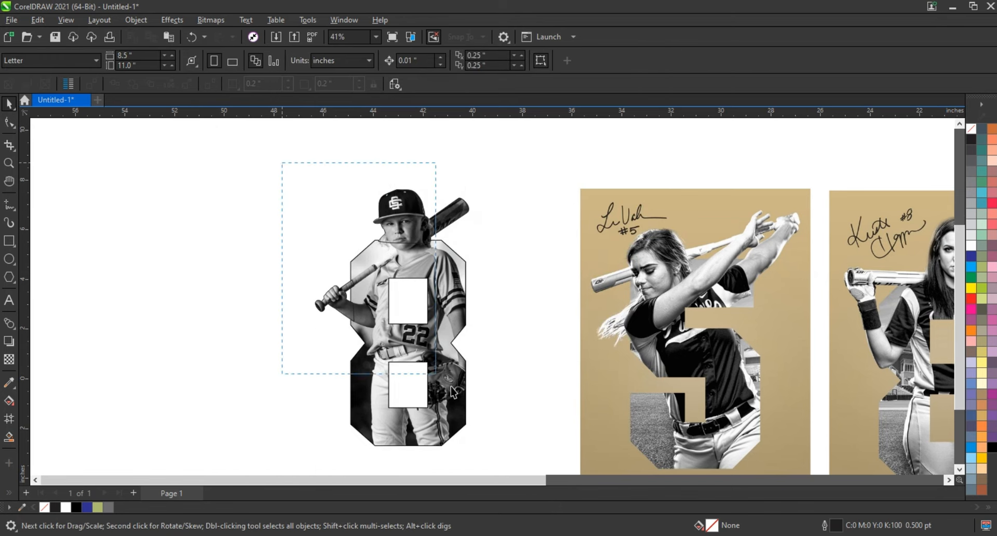
click(420, 230)
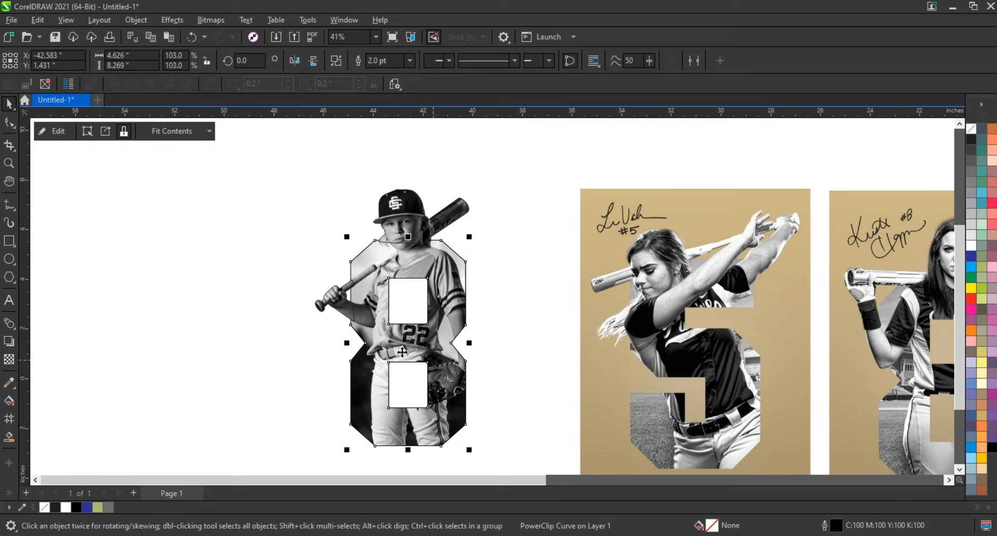
drag(250, 161, 500, 451)
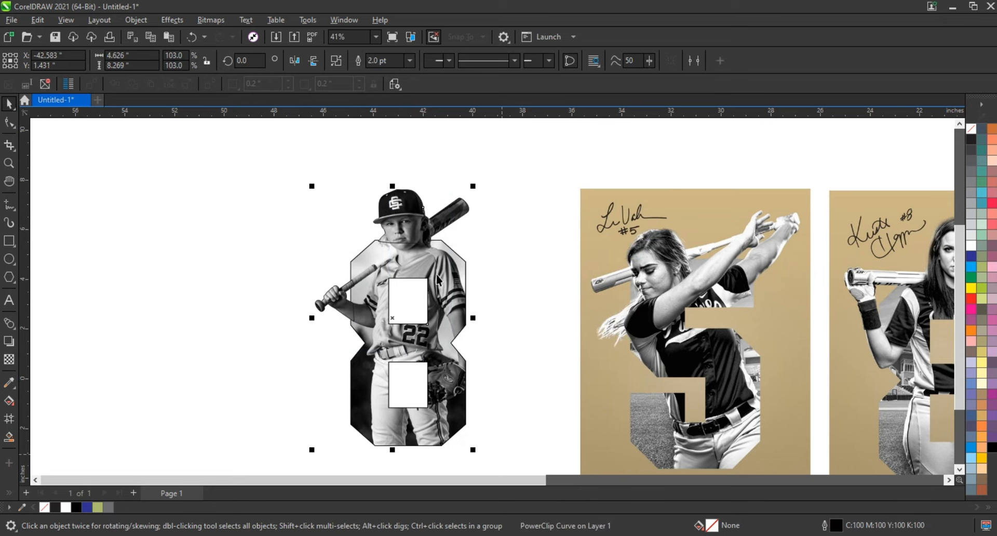
click(358, 61)
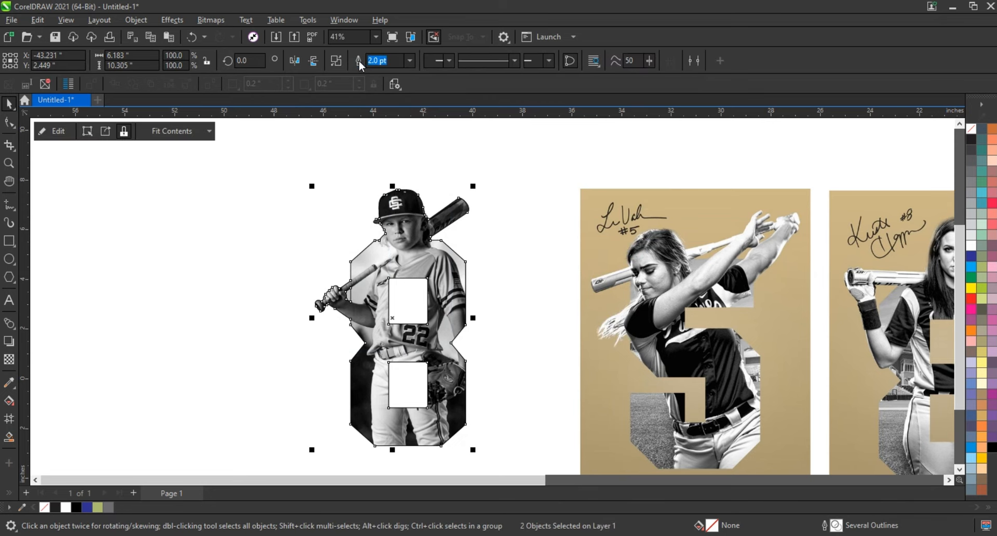
right_click(974, 135)
click(906, 138)
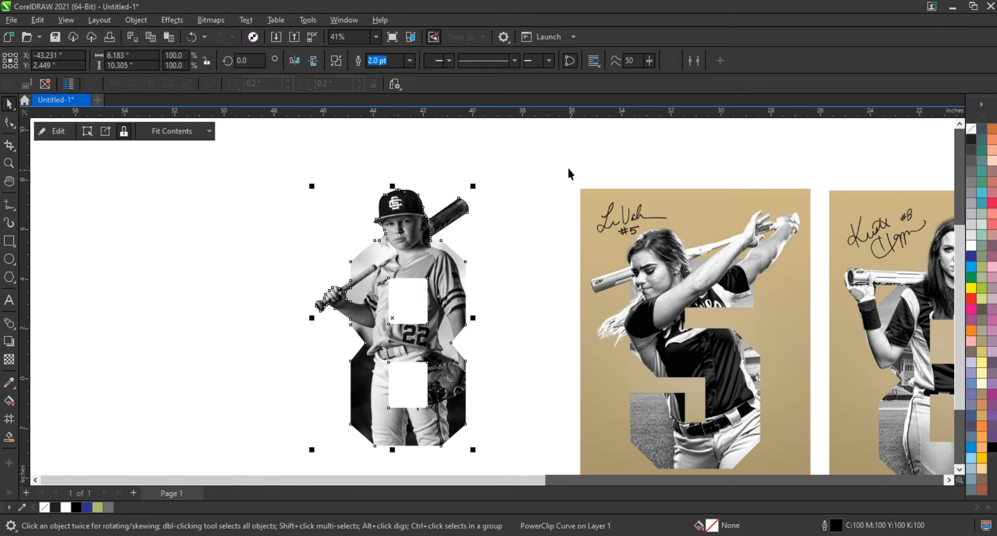
click(532, 179)
scroll(541, 201, down, 2)
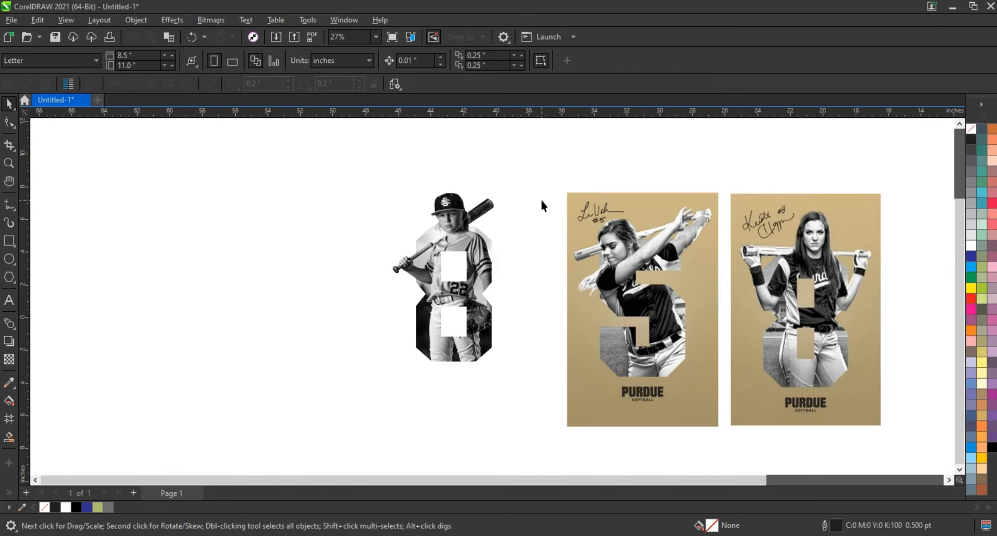
Step: Place a background rectangle about 10.4 by 15.1 inches behind the player, filled with tan #BBA983 sampled from the number 5 reference poster
drag(374, 178, 543, 424)
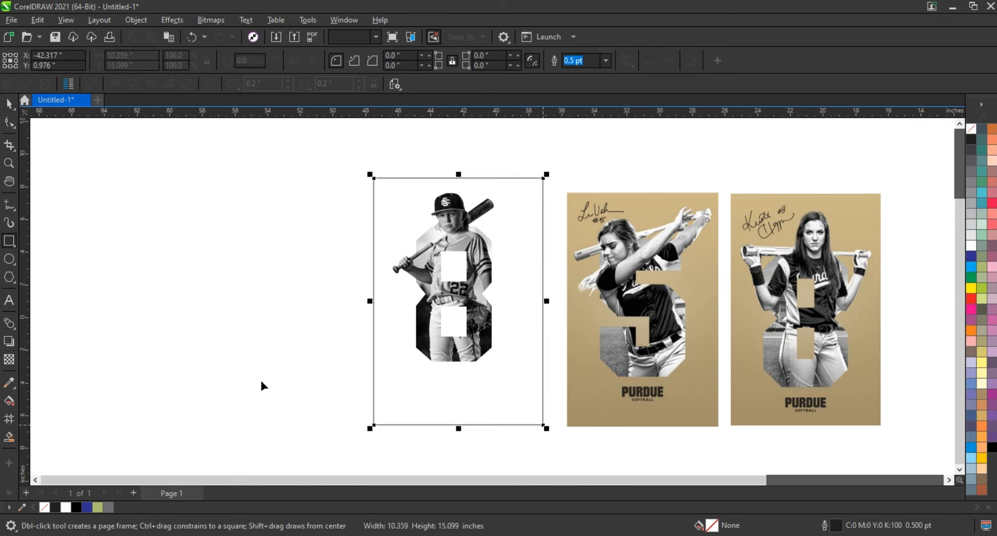
click(9, 383)
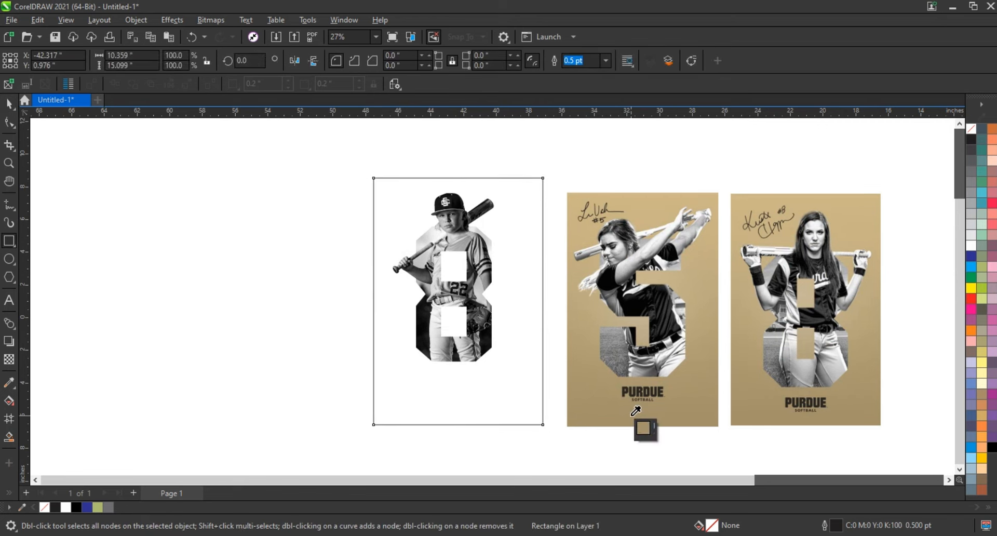
click(599, 319)
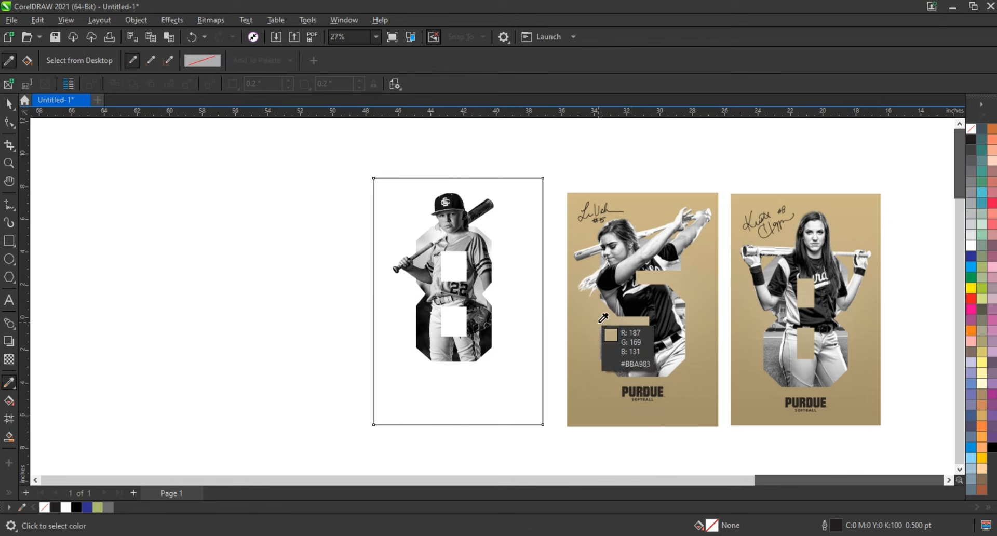
click(511, 384)
click(9, 104)
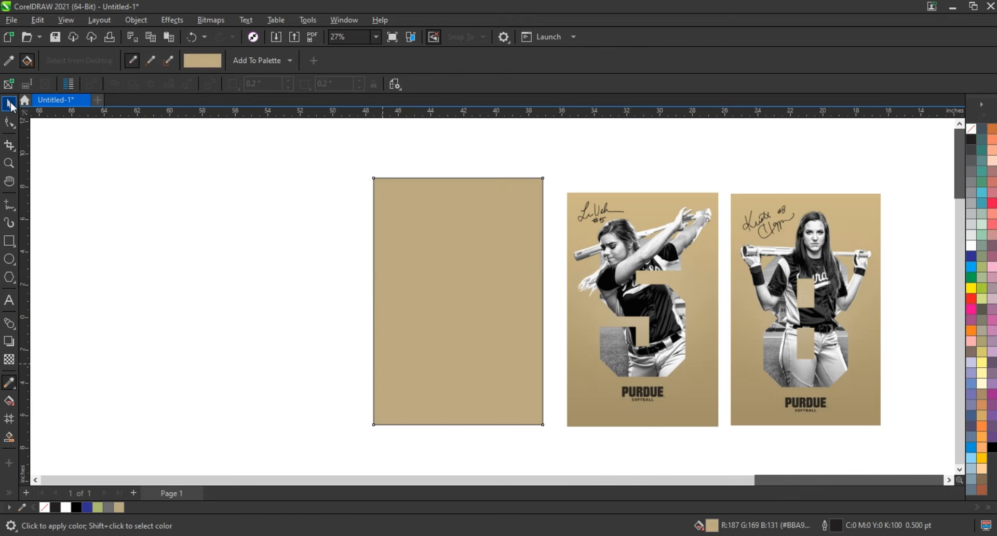
key(shift+Page_Down)
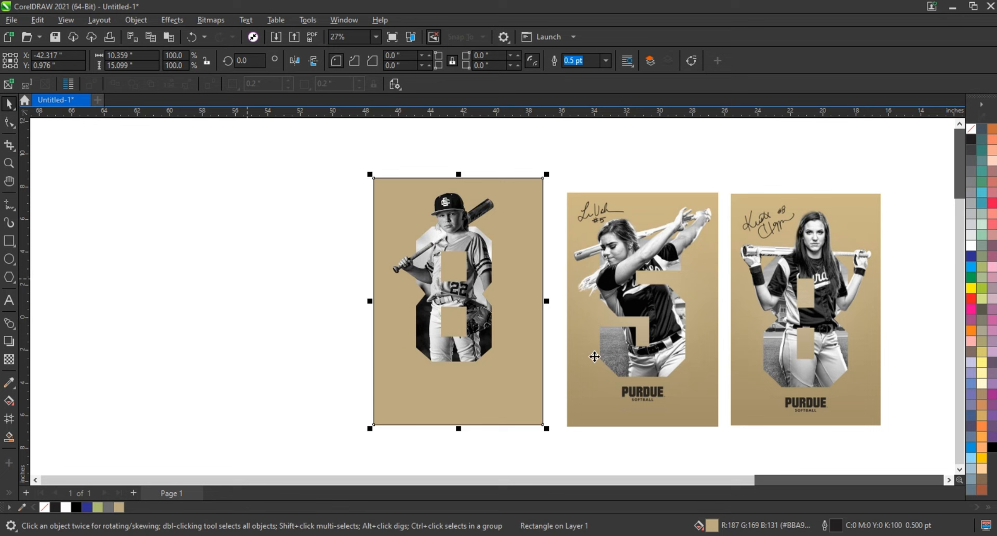
Step: Centre the player artwork on the tan rectangle horizontally and vertically, and enlarge it proportionally to about 119%
click(488, 337)
click(523, 363)
key(c)
key(e)
click(345, 410)
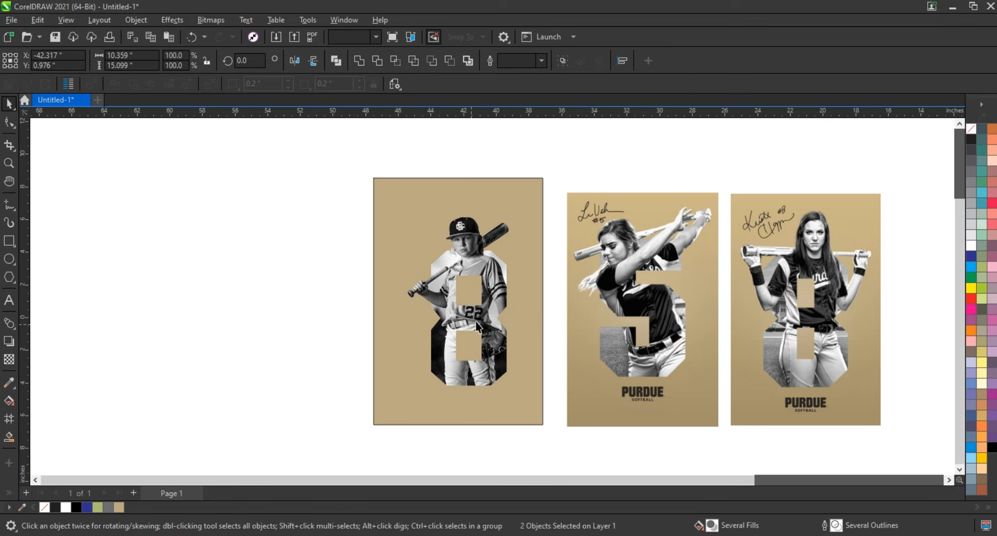
click(485, 337)
drag(514, 212, 529, 193)
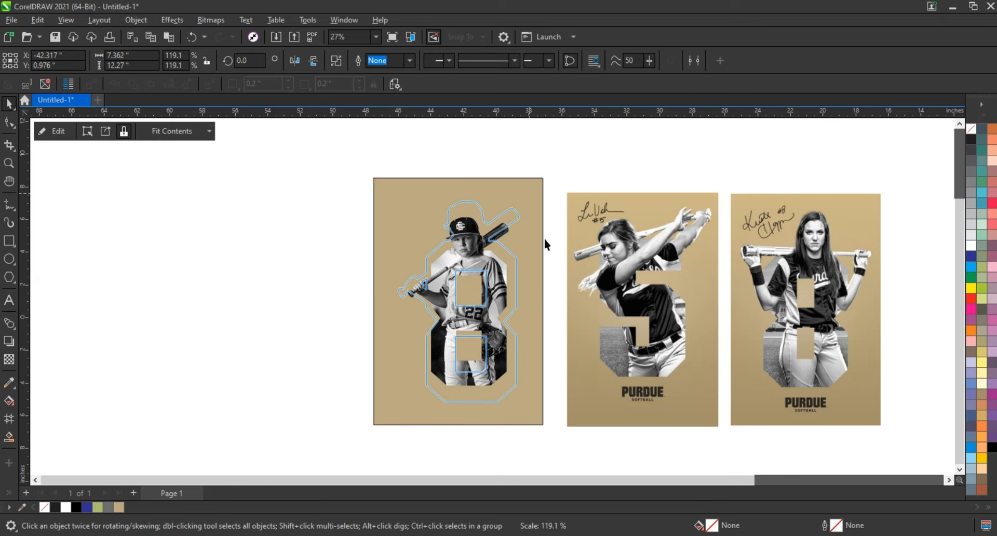
Step: Remove the outline from the tan background rectangle
right_click(969, 128)
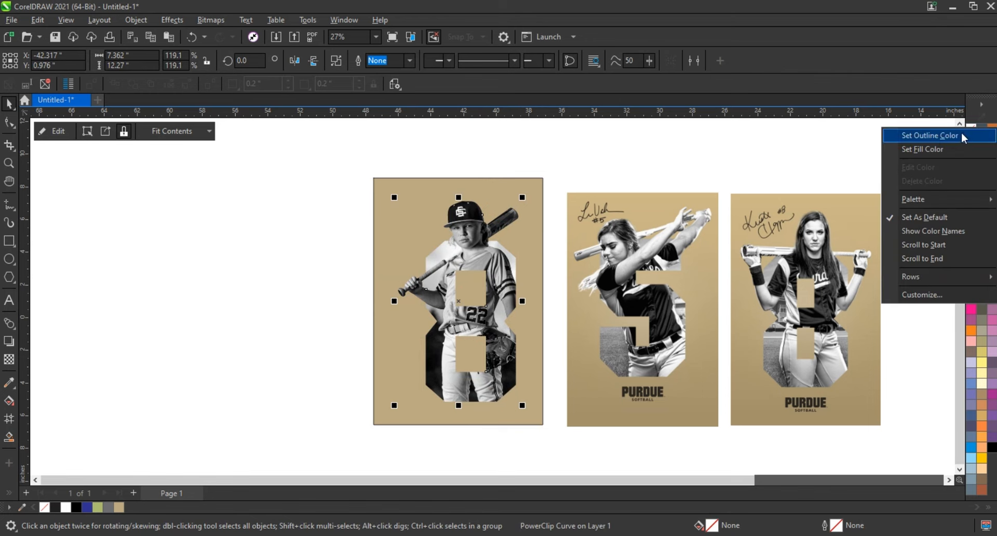
click(541, 194)
click(540, 193)
right_click(970, 128)
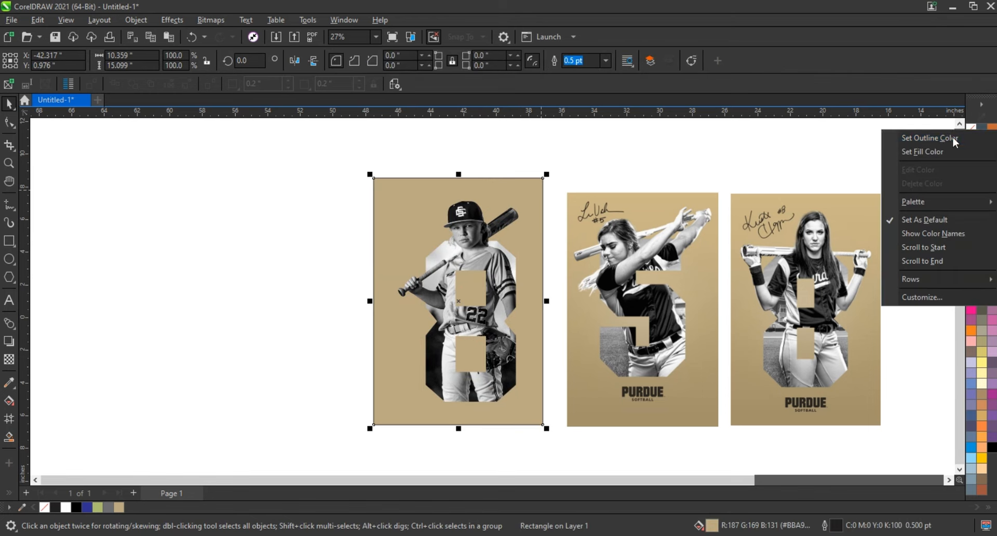
click(954, 139)
click(577, 137)
Step: Compare the number 8 poster with the two reference posters up close and in a full-screen preview
key(z)
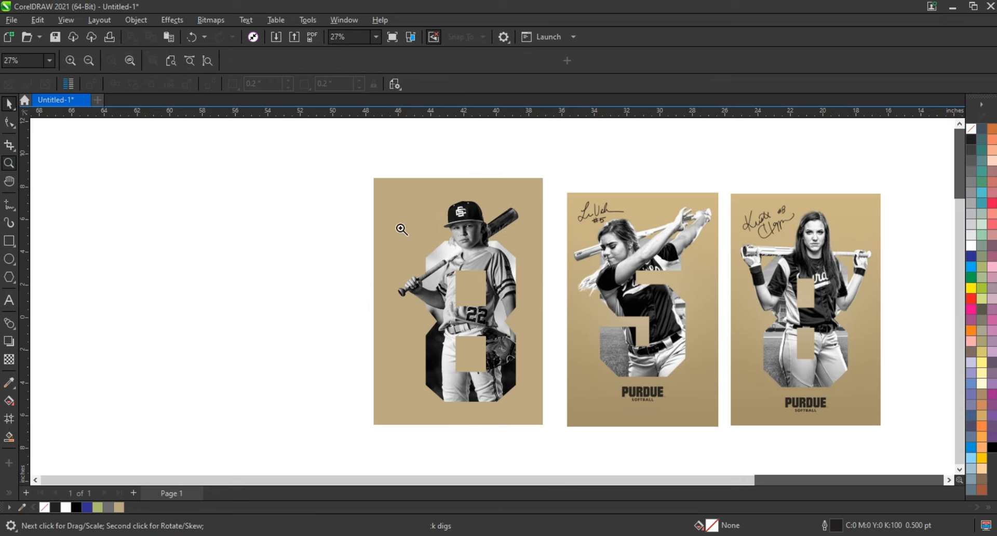
drag(332, 173, 879, 418)
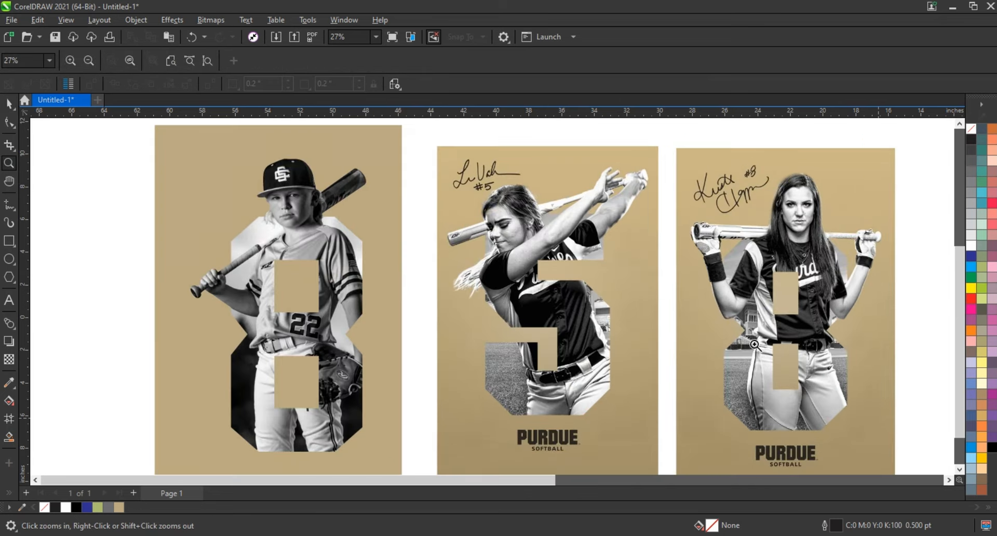
click(9, 104)
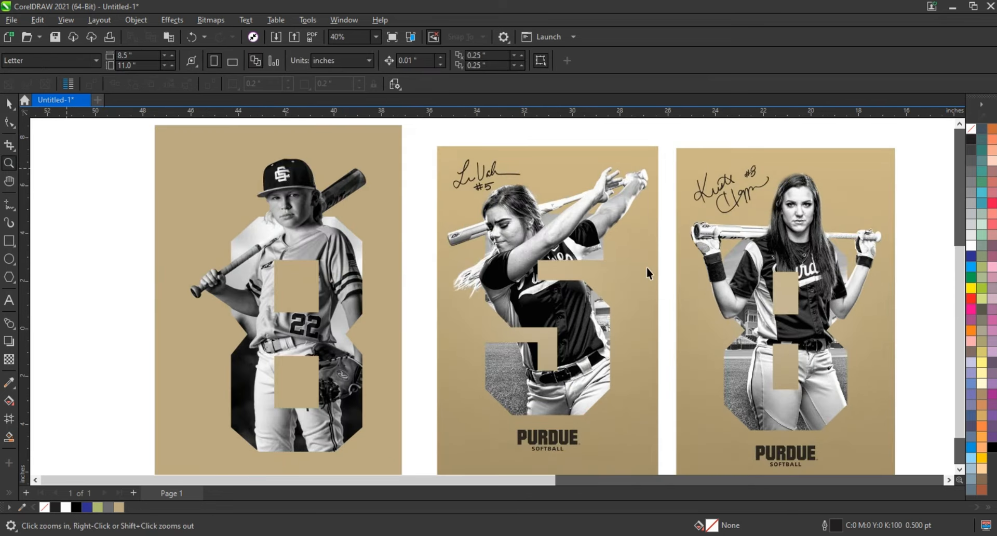
key(F9)
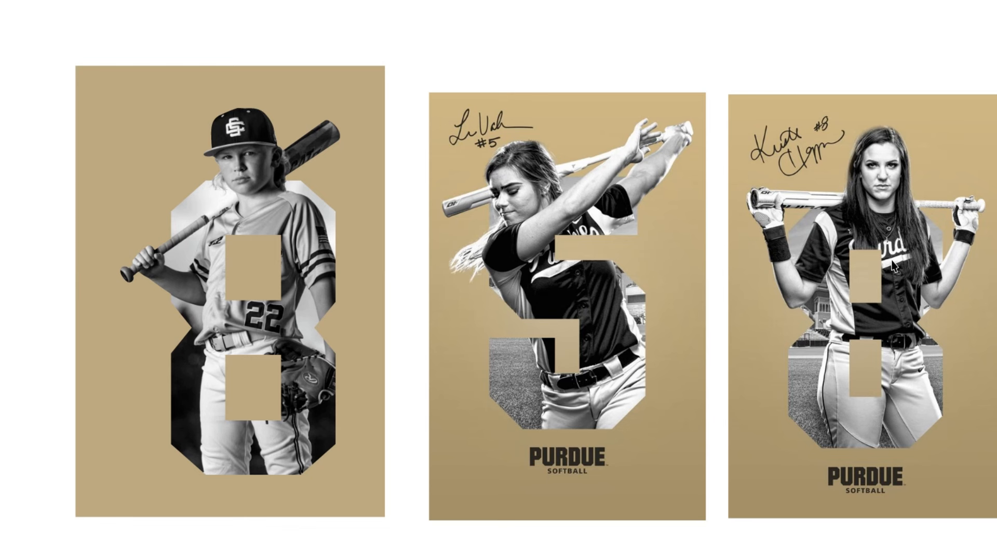
click(442, 270)
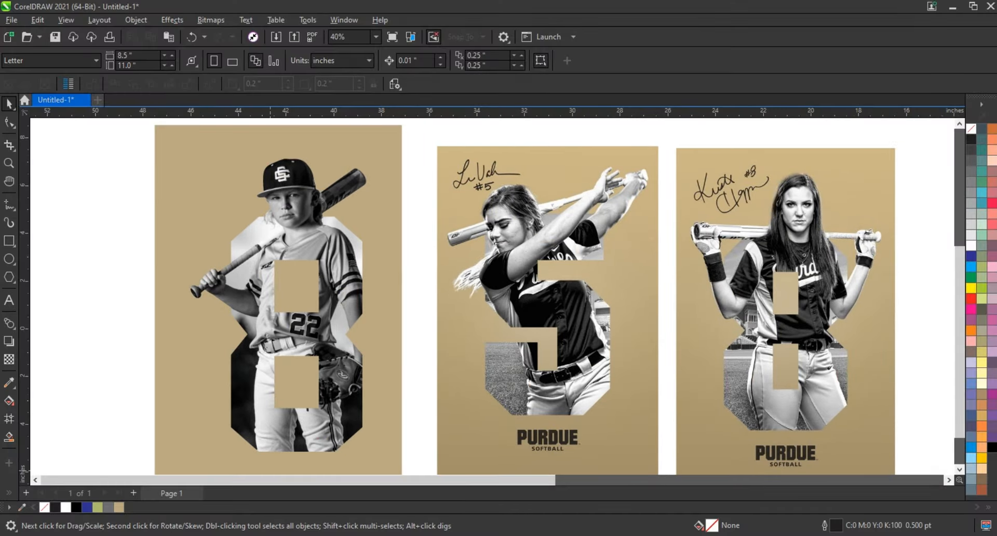